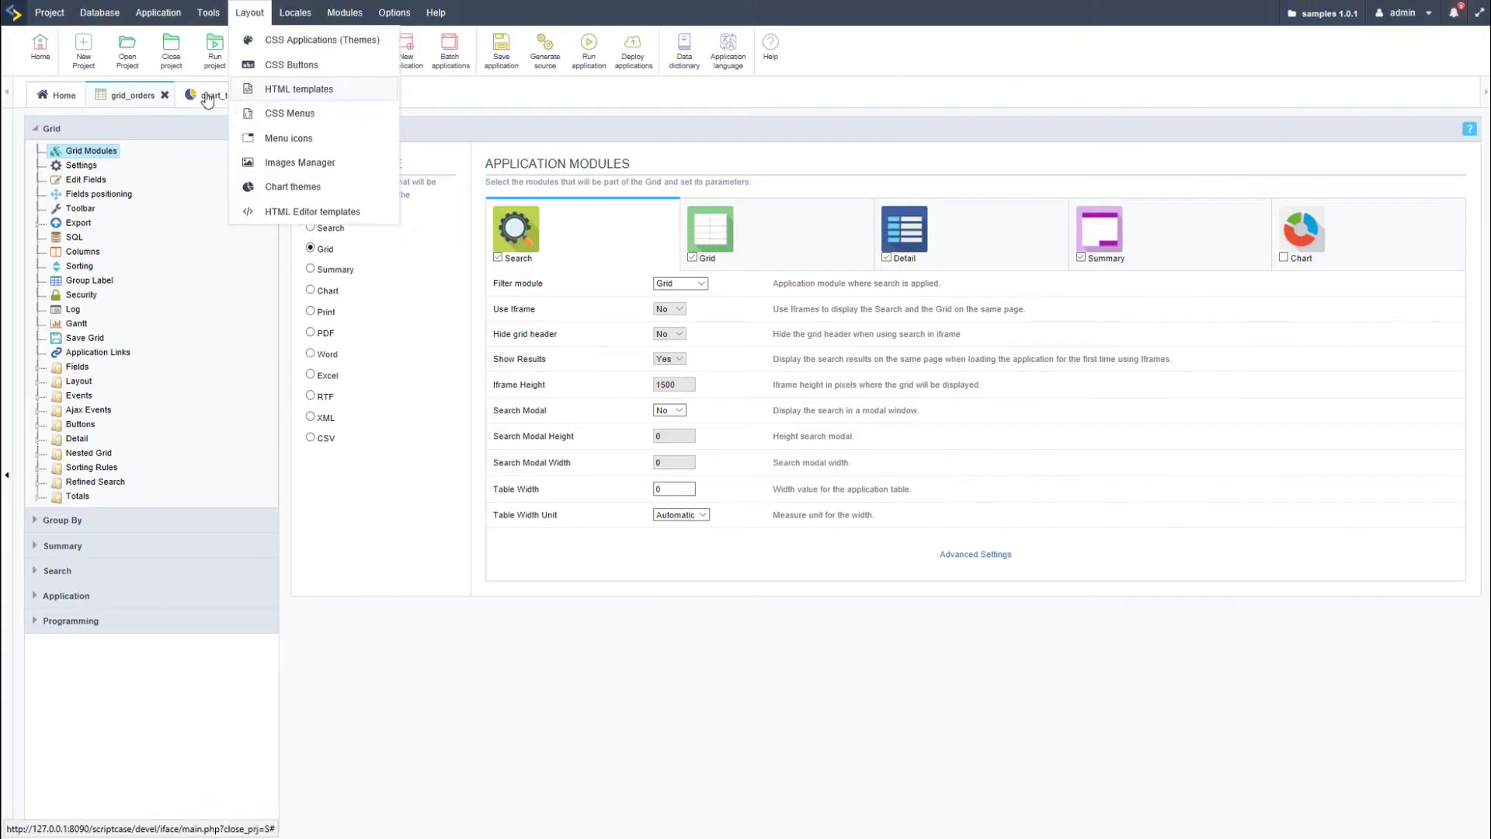
Run the summed-prices-by-region chart, then switch to form12 and run it to view its customer record
{"action": "left_click", "coordinate": [245, 95]}
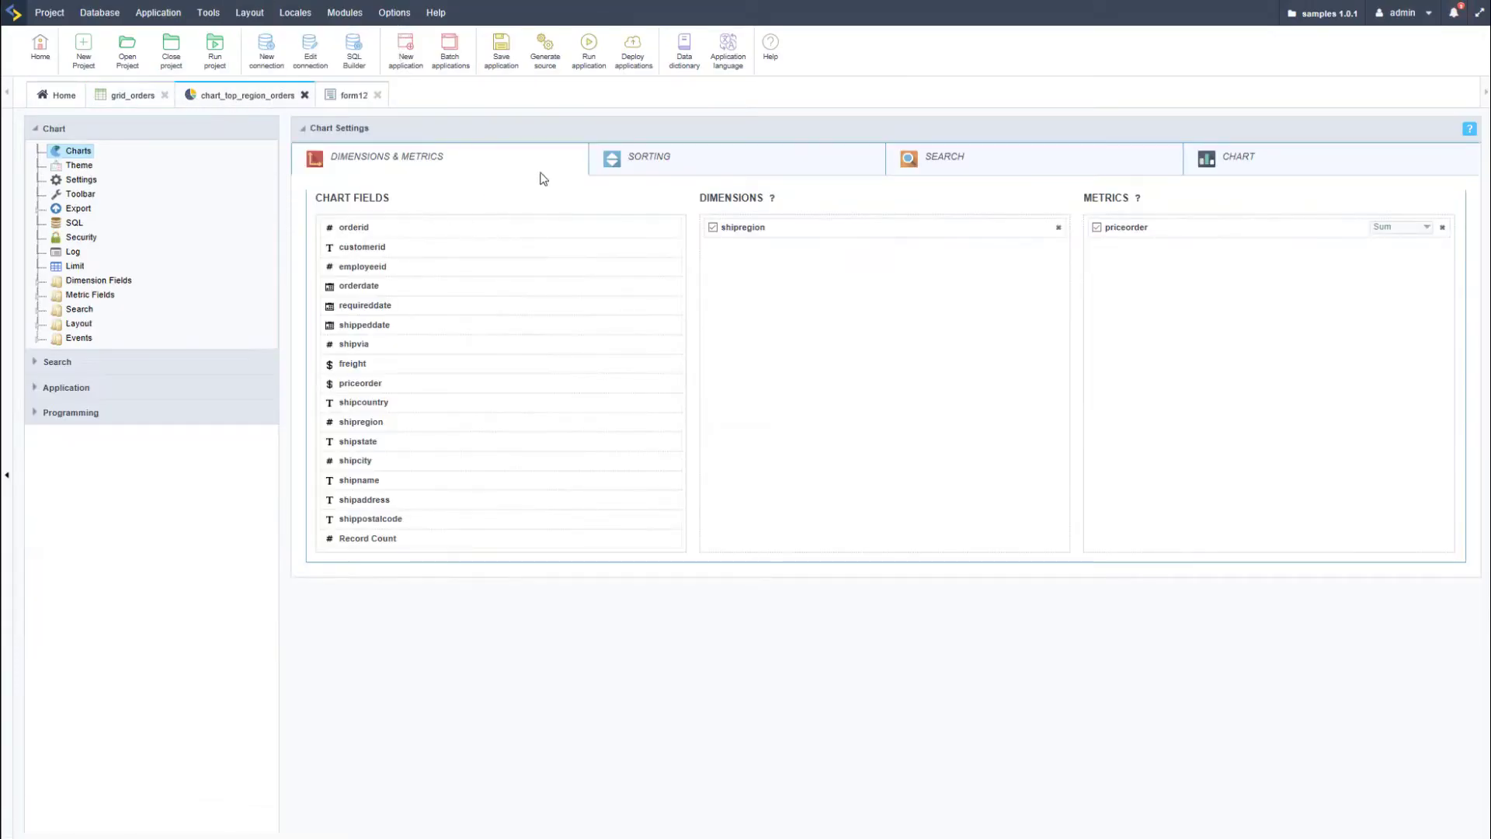
{"action": "left_click", "coordinate": [589, 53]}
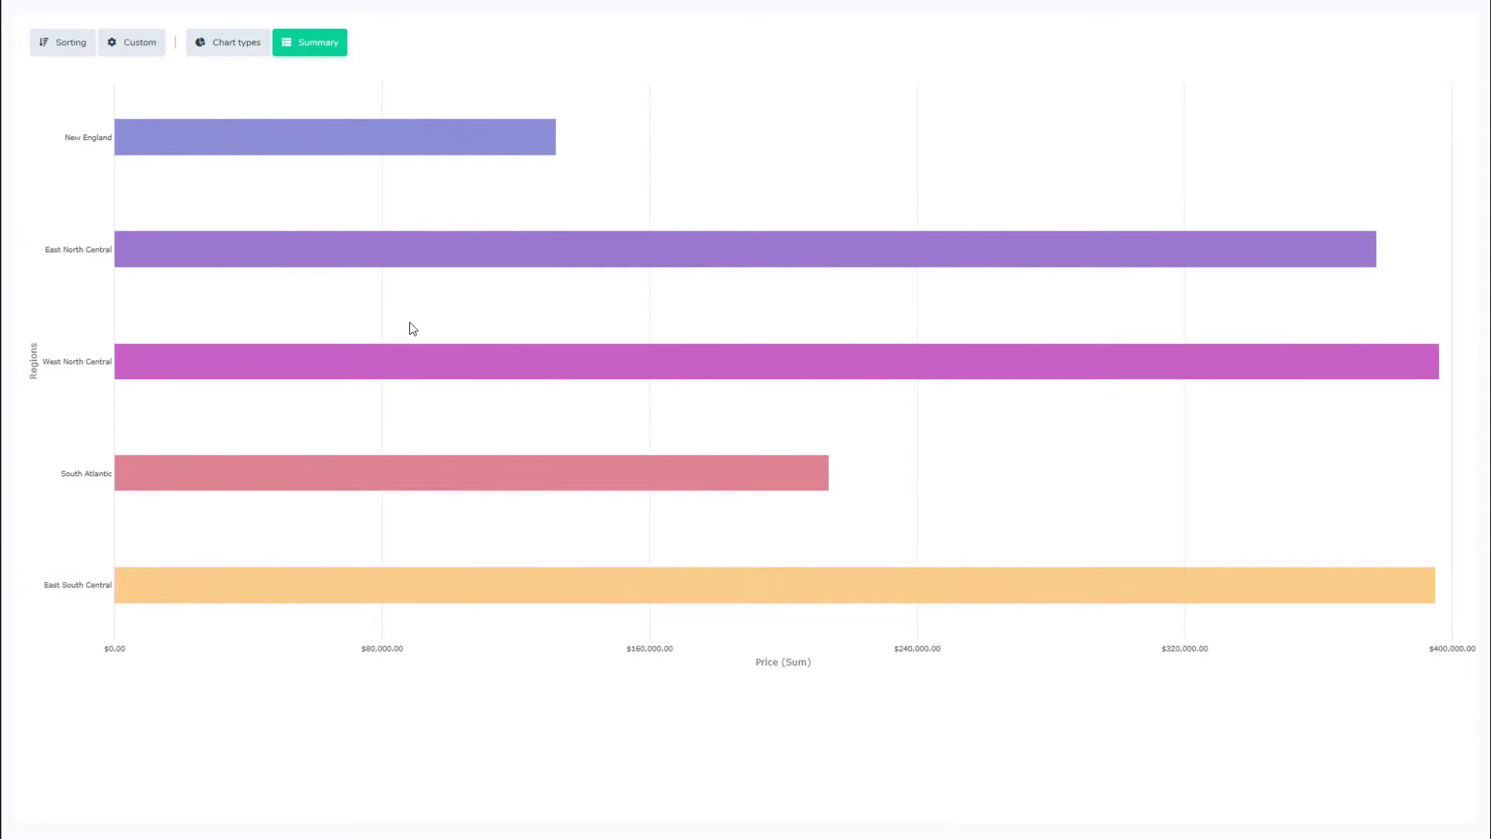
{"action": "left_click", "coordinate": [349, 95]}
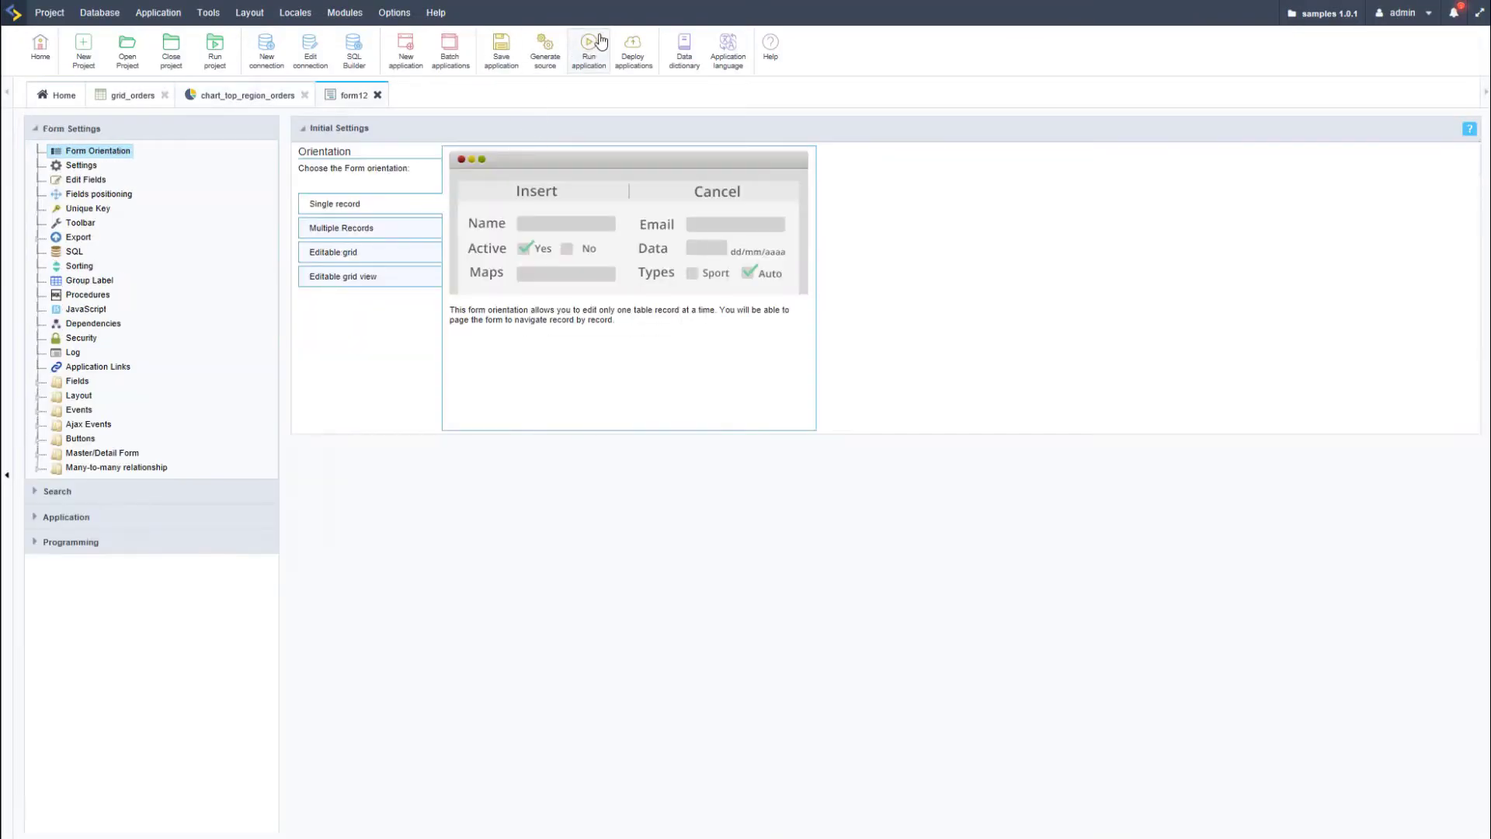
{"action": "left_click", "coordinate": [588, 52]}
Create a Tabs application named tabs_1, confirming the Sc9_SweetBlue theme before creating it
{"action": "left_click", "coordinate": [405, 53]}
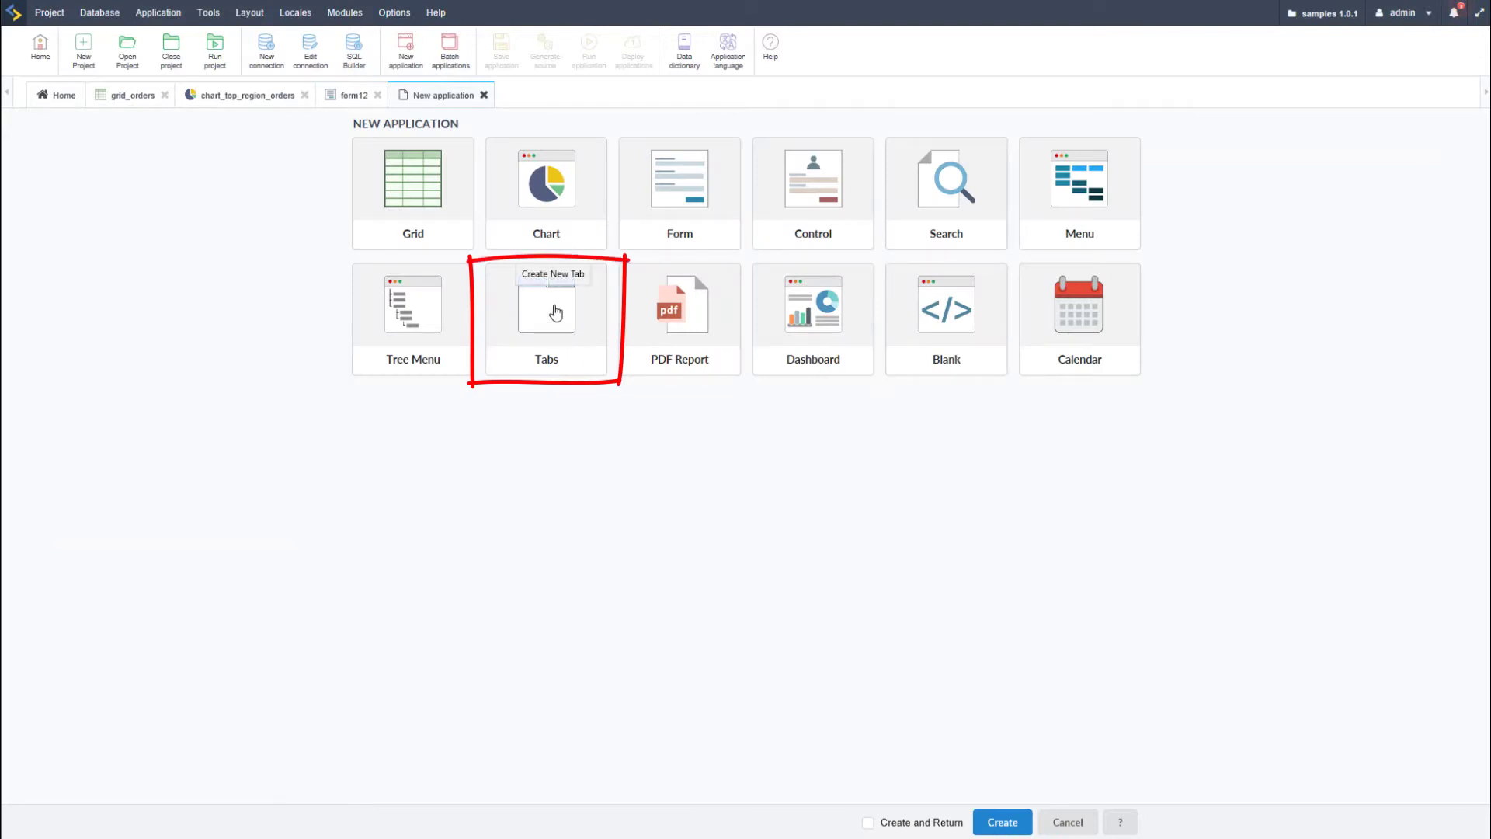
{"action": "left_click", "coordinate": [556, 312]}
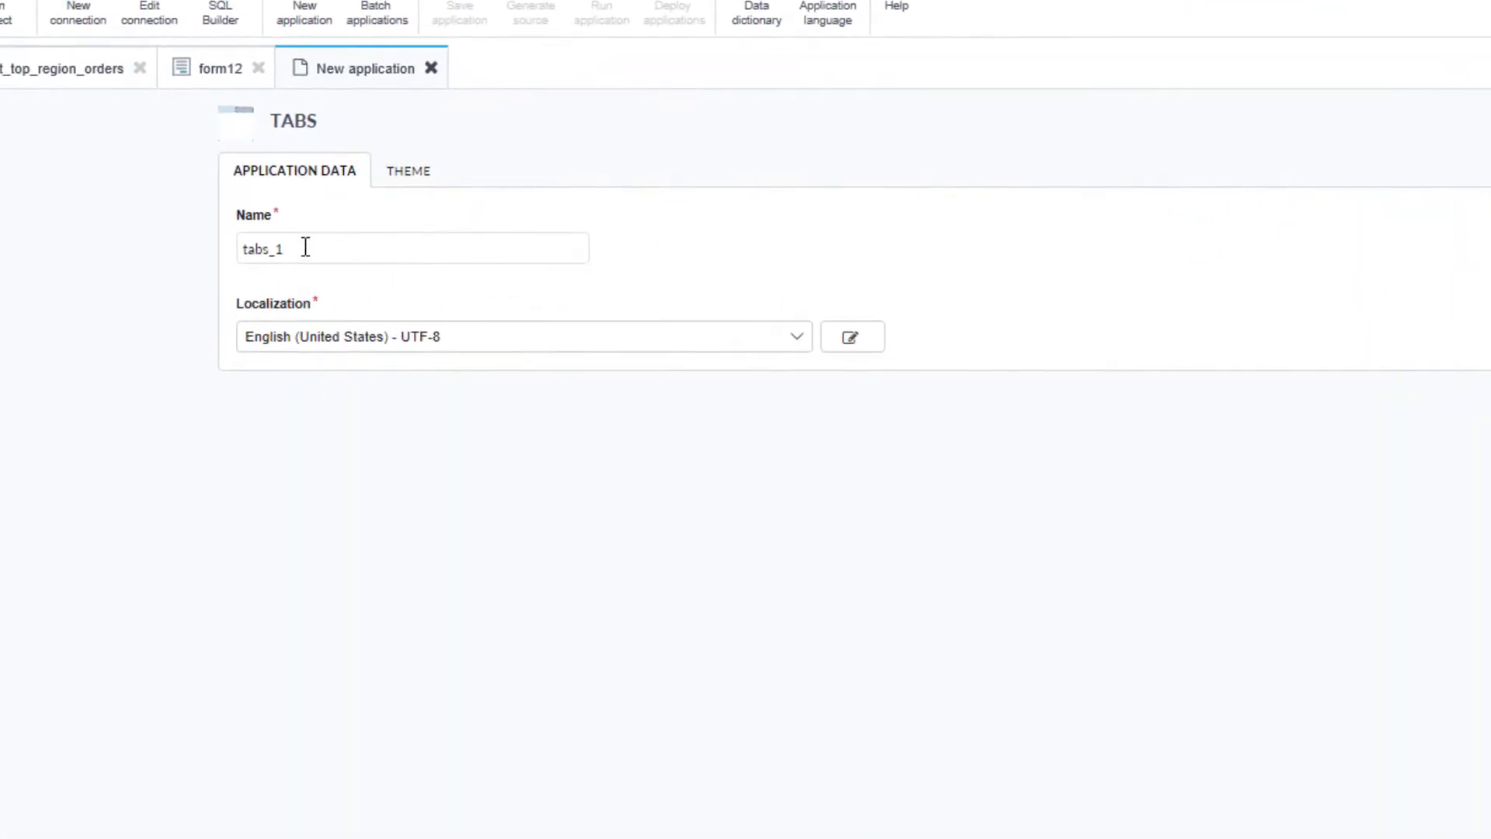
{"action": "left_click", "coordinate": [304, 247]}
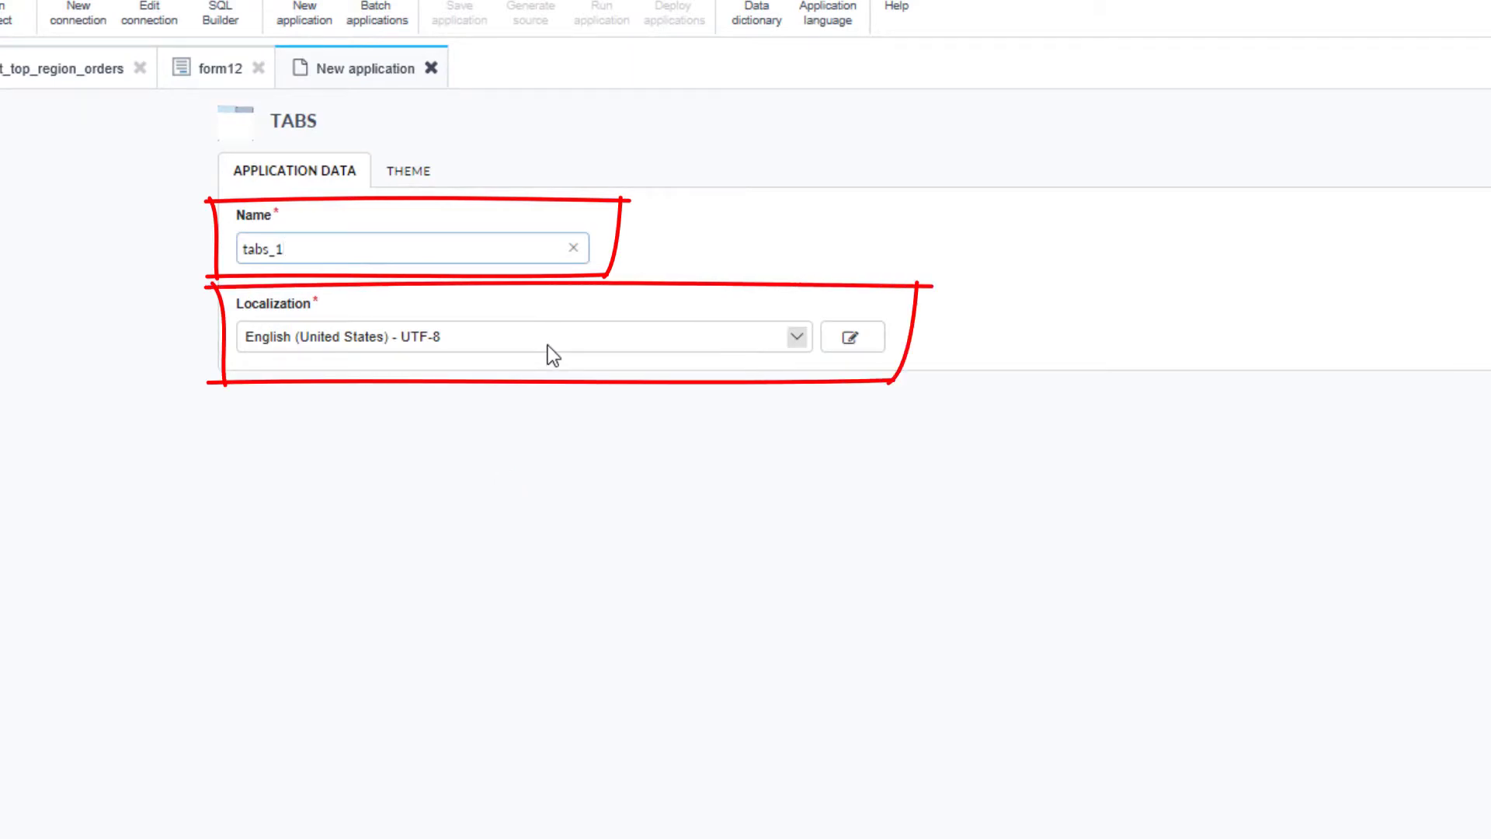
{"action": "left_click", "coordinate": [409, 171]}
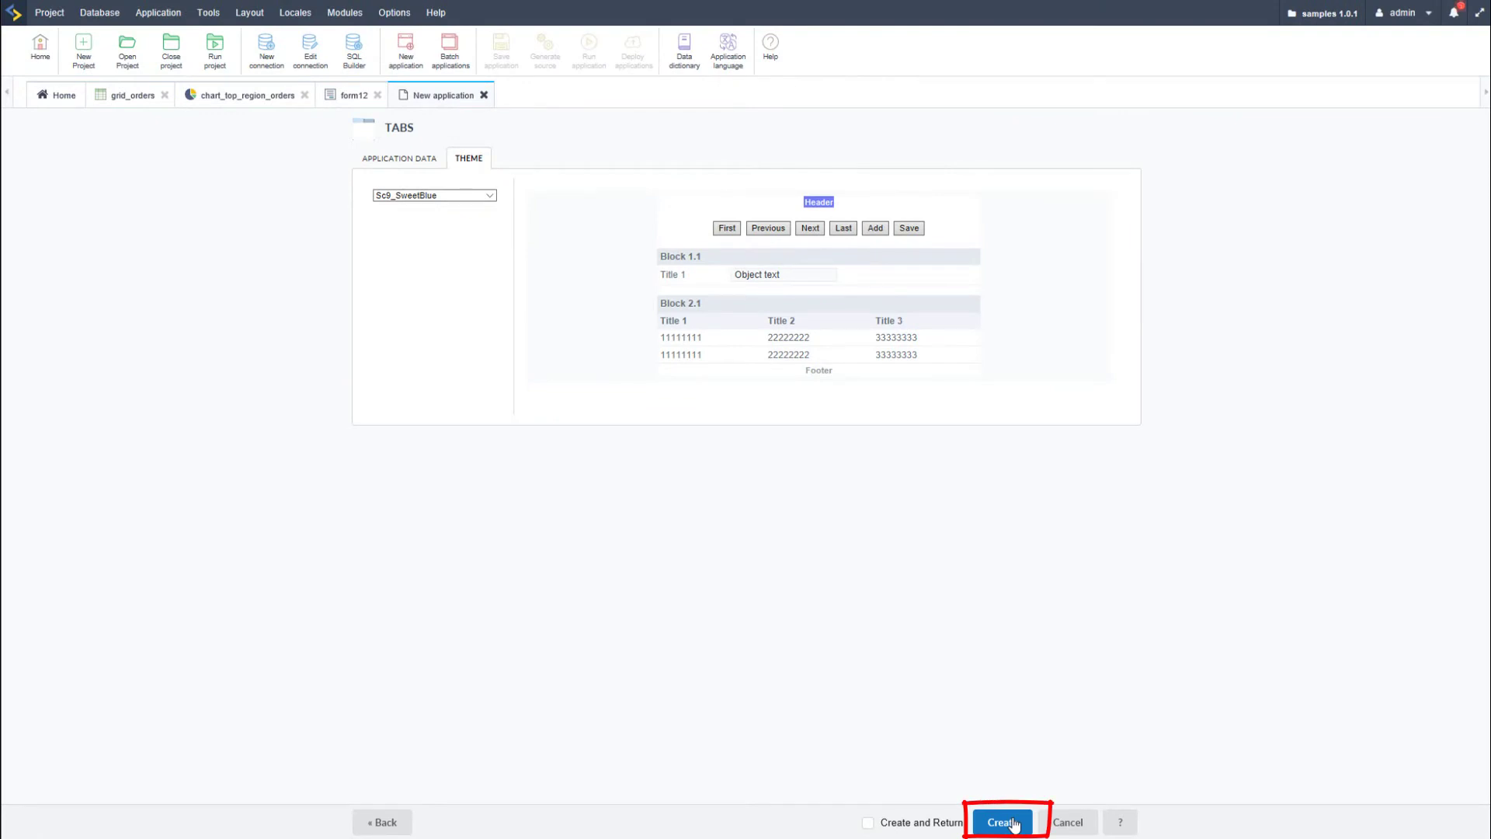
{"action": "left_click", "coordinate": [1005, 823]}
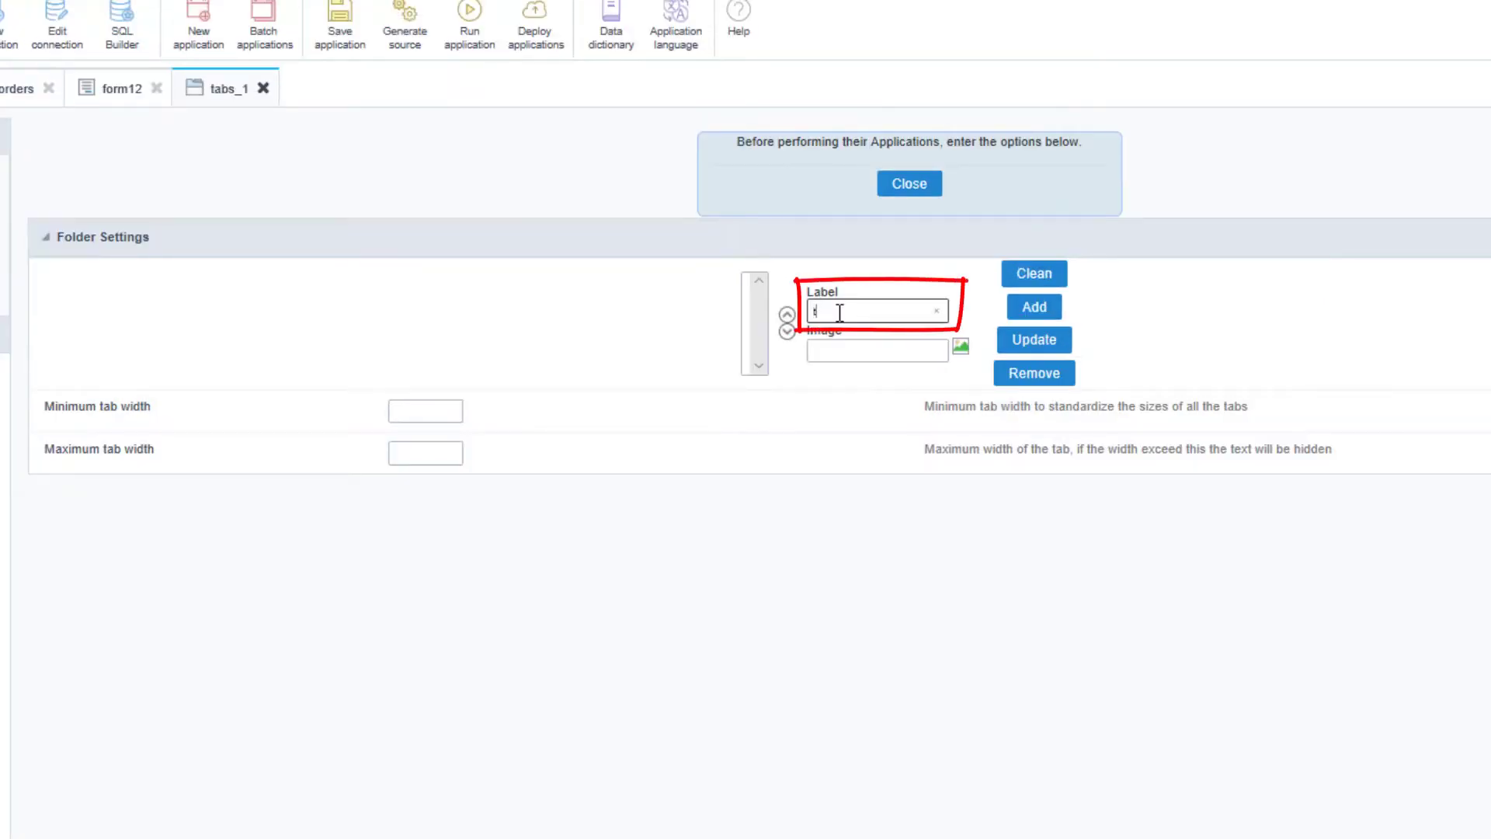
{"action": "type", "text": "ab"}
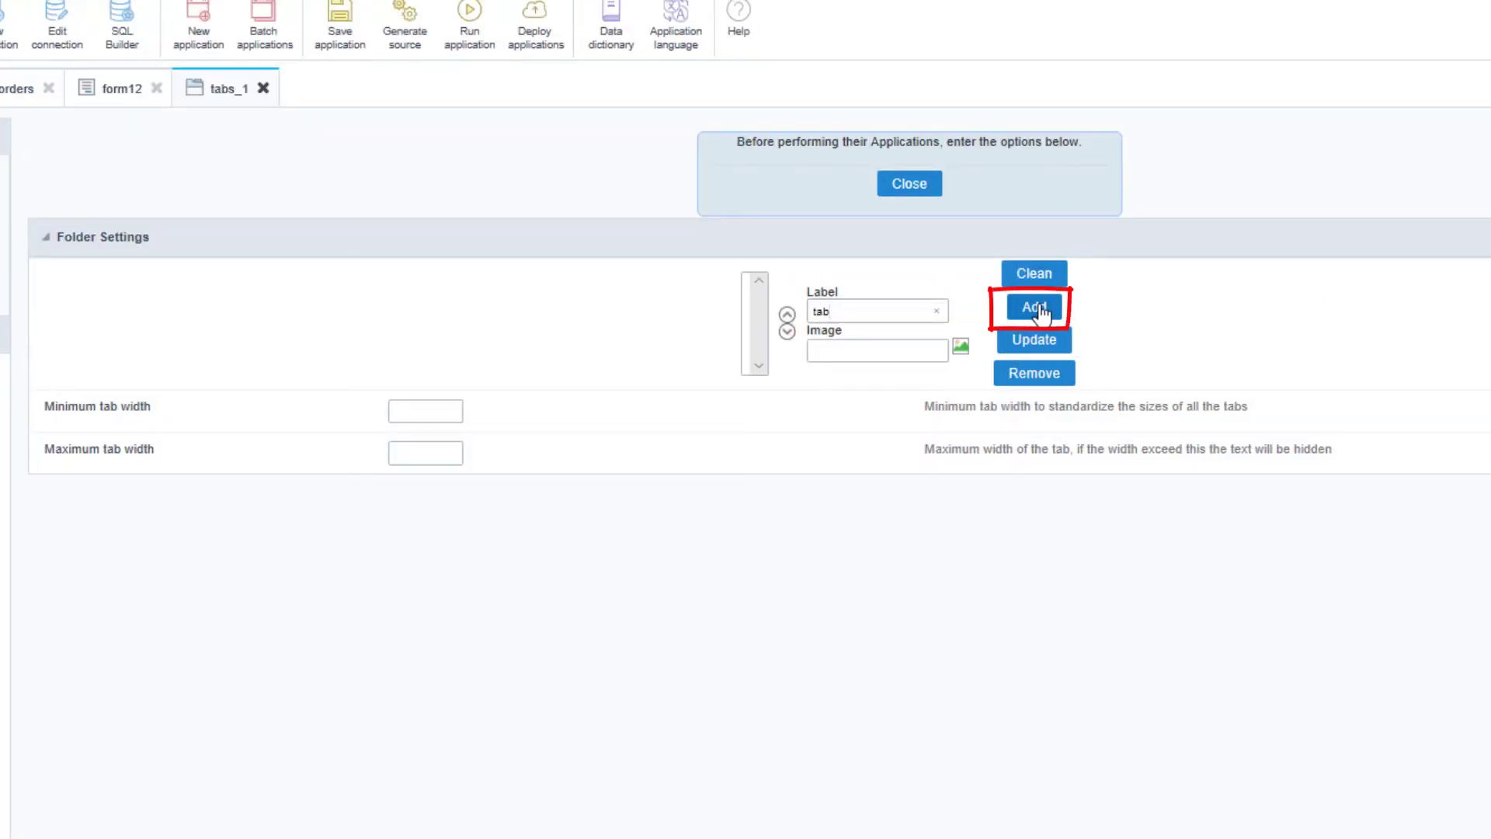
Add the folder labels tab, tab1 and tab2, reviewing the tab image and width options
{"action": "left_click", "coordinate": [852, 351]}
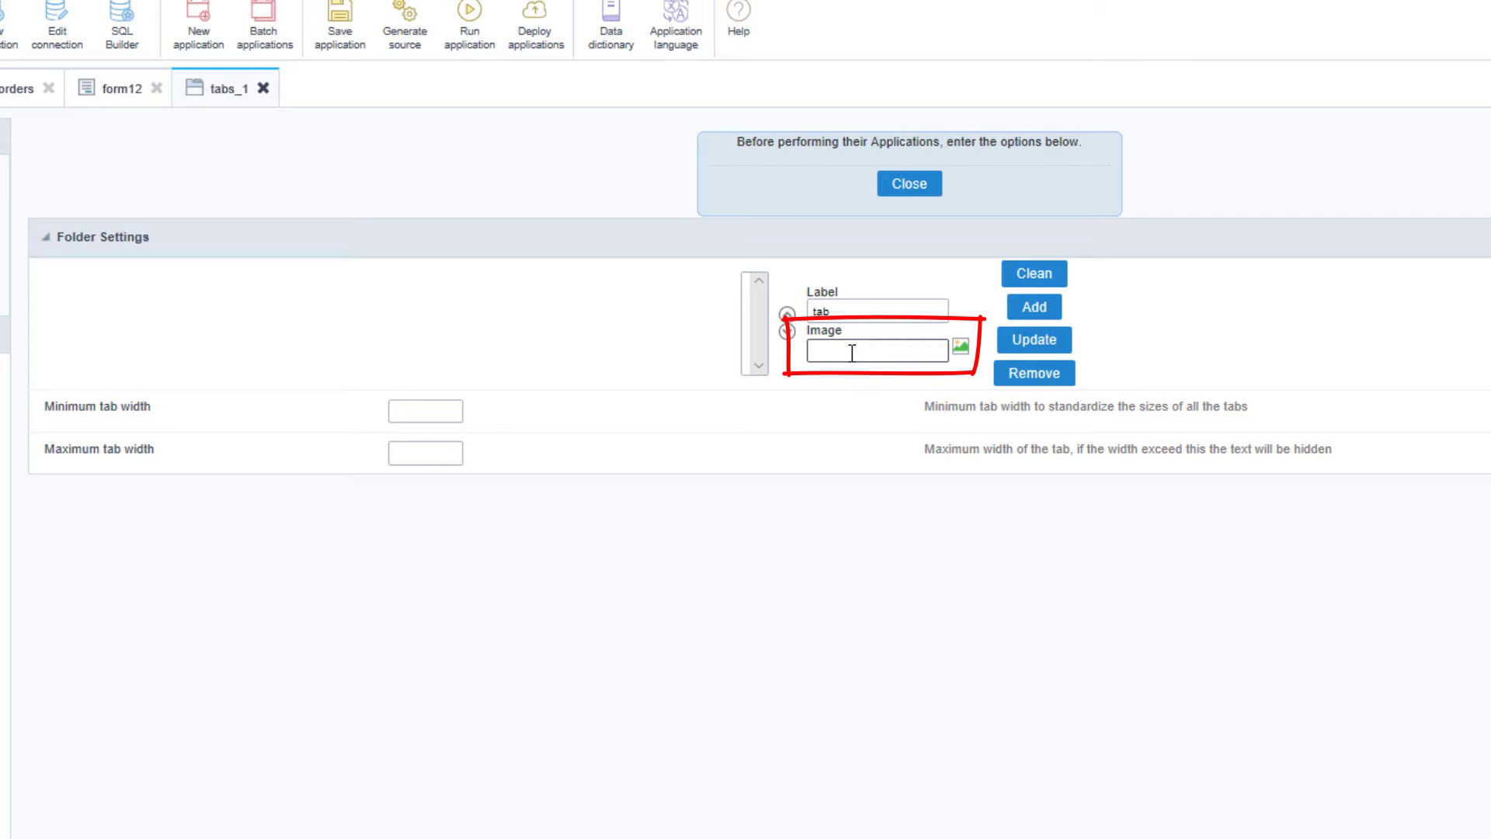
{"action": "left_click", "coordinate": [442, 411]}
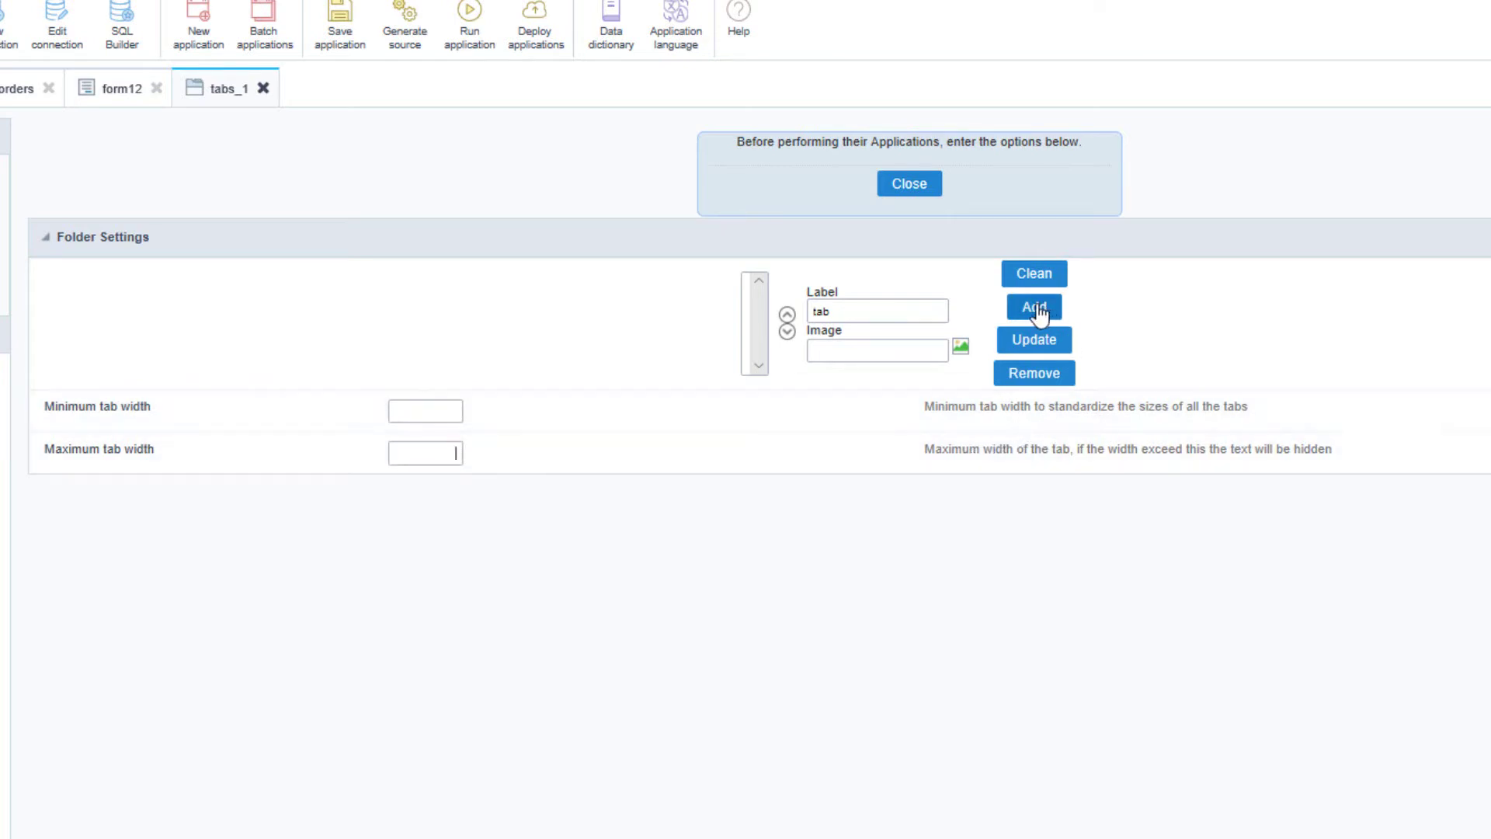
{"action": "left_click", "coordinate": [1036, 308]}
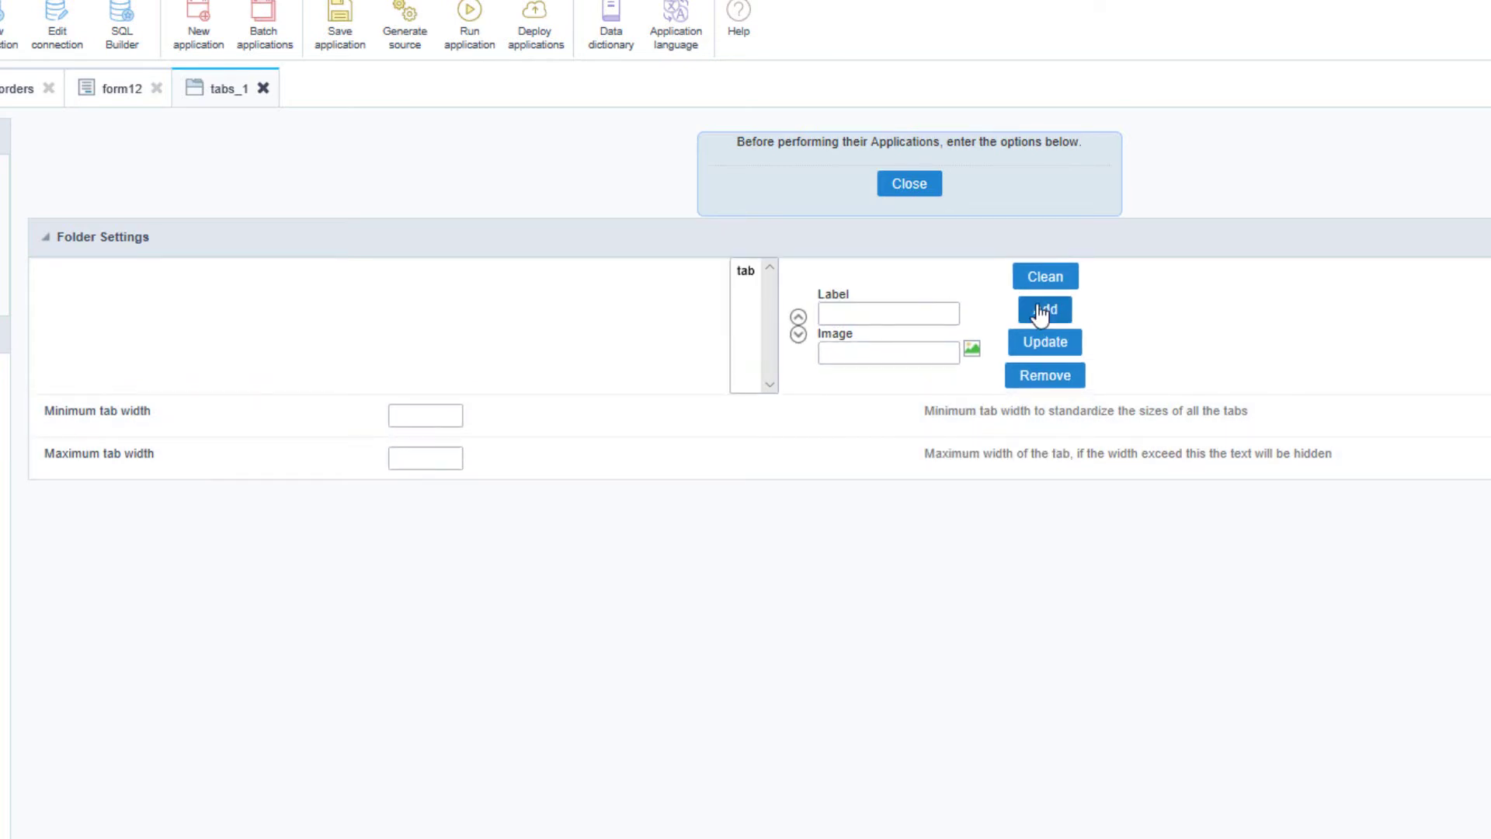
{"action": "left_click", "coordinate": [911, 315]}
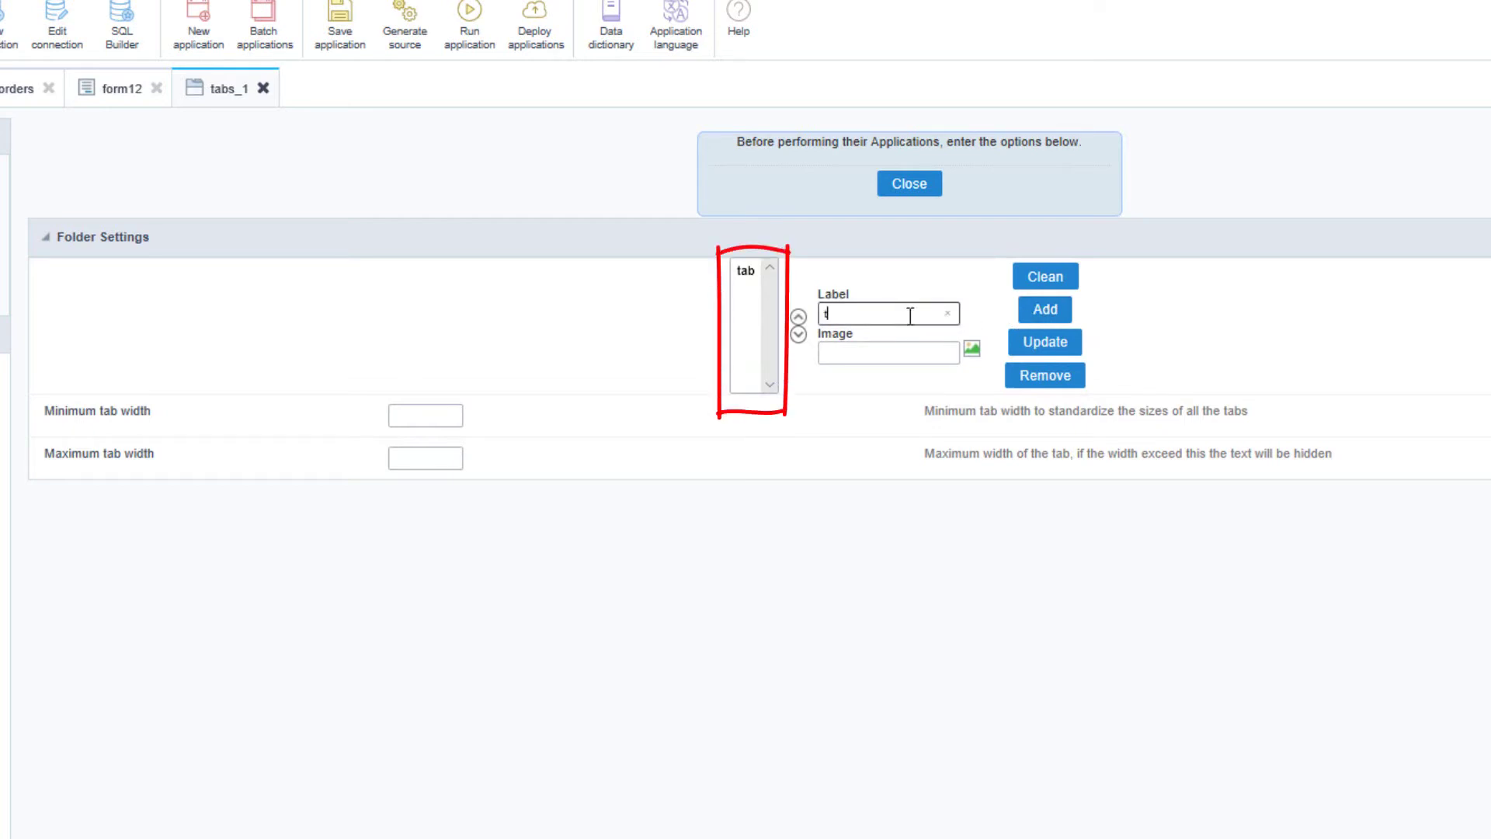
{"action": "type", "text": "tab2"}
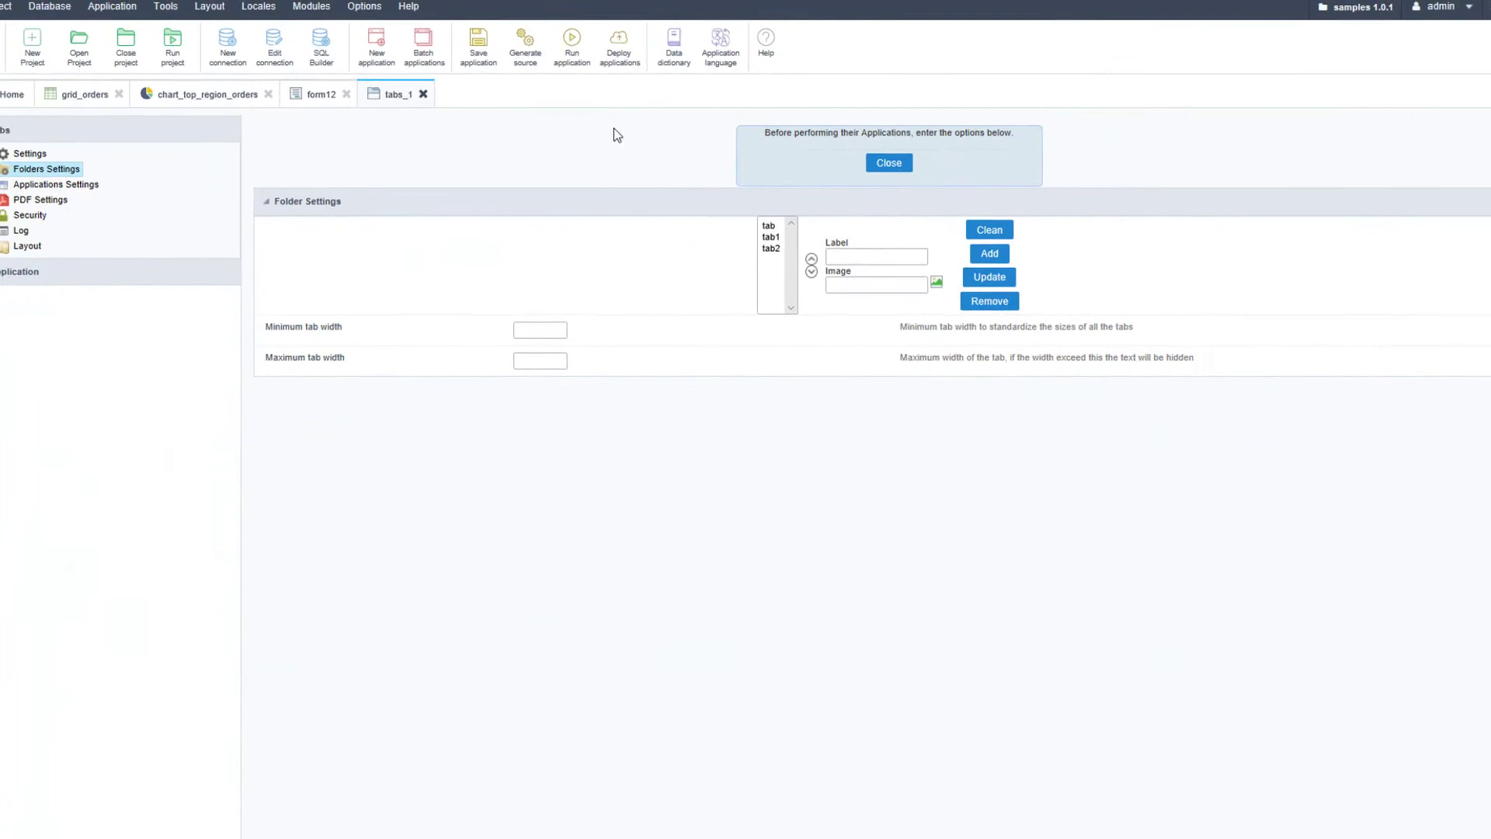
{"action": "left_click", "coordinate": [587, 54]}
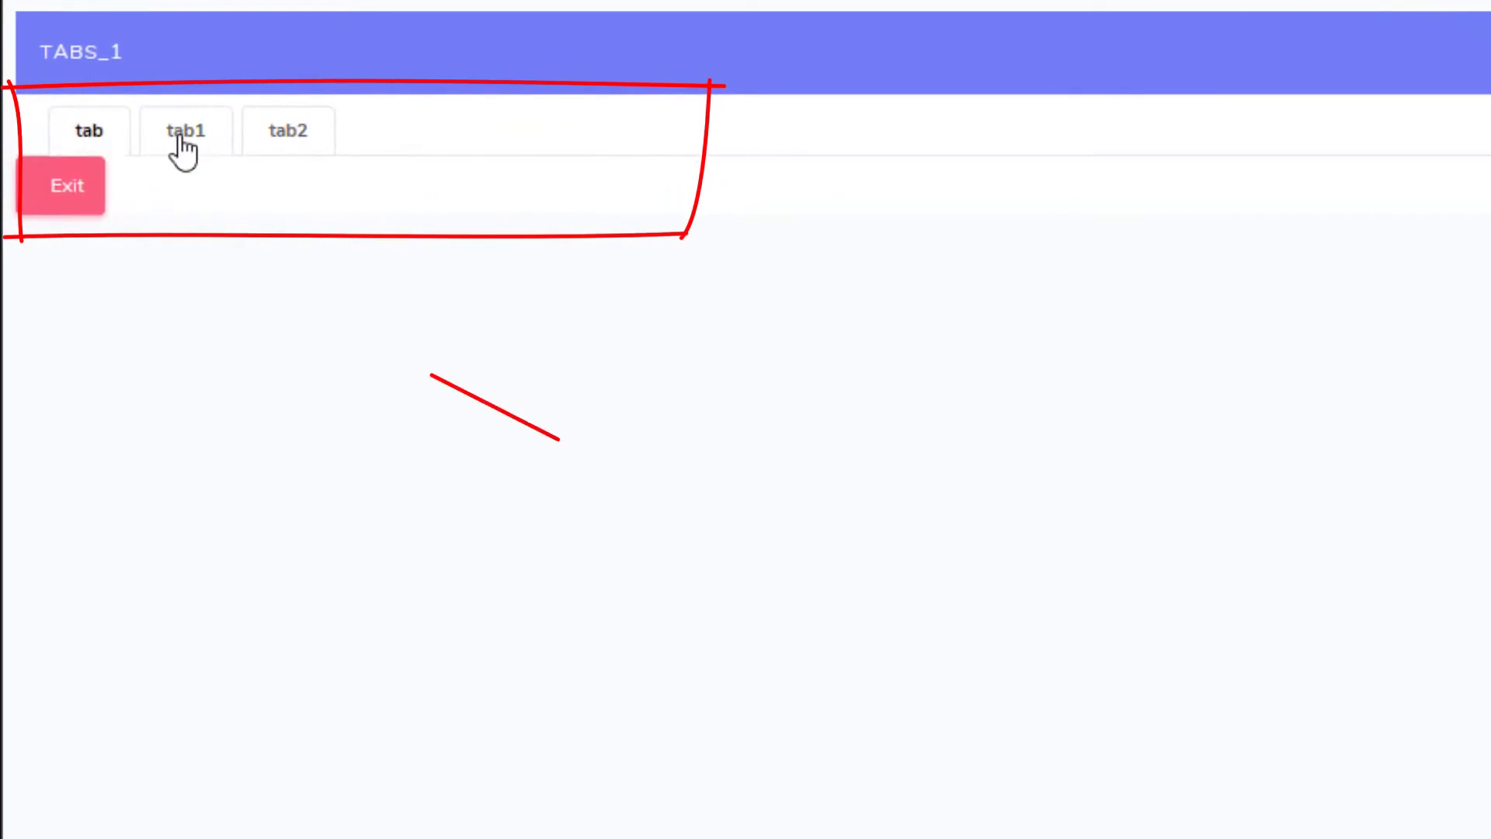
{"action": "left_click", "coordinate": [286, 146]}
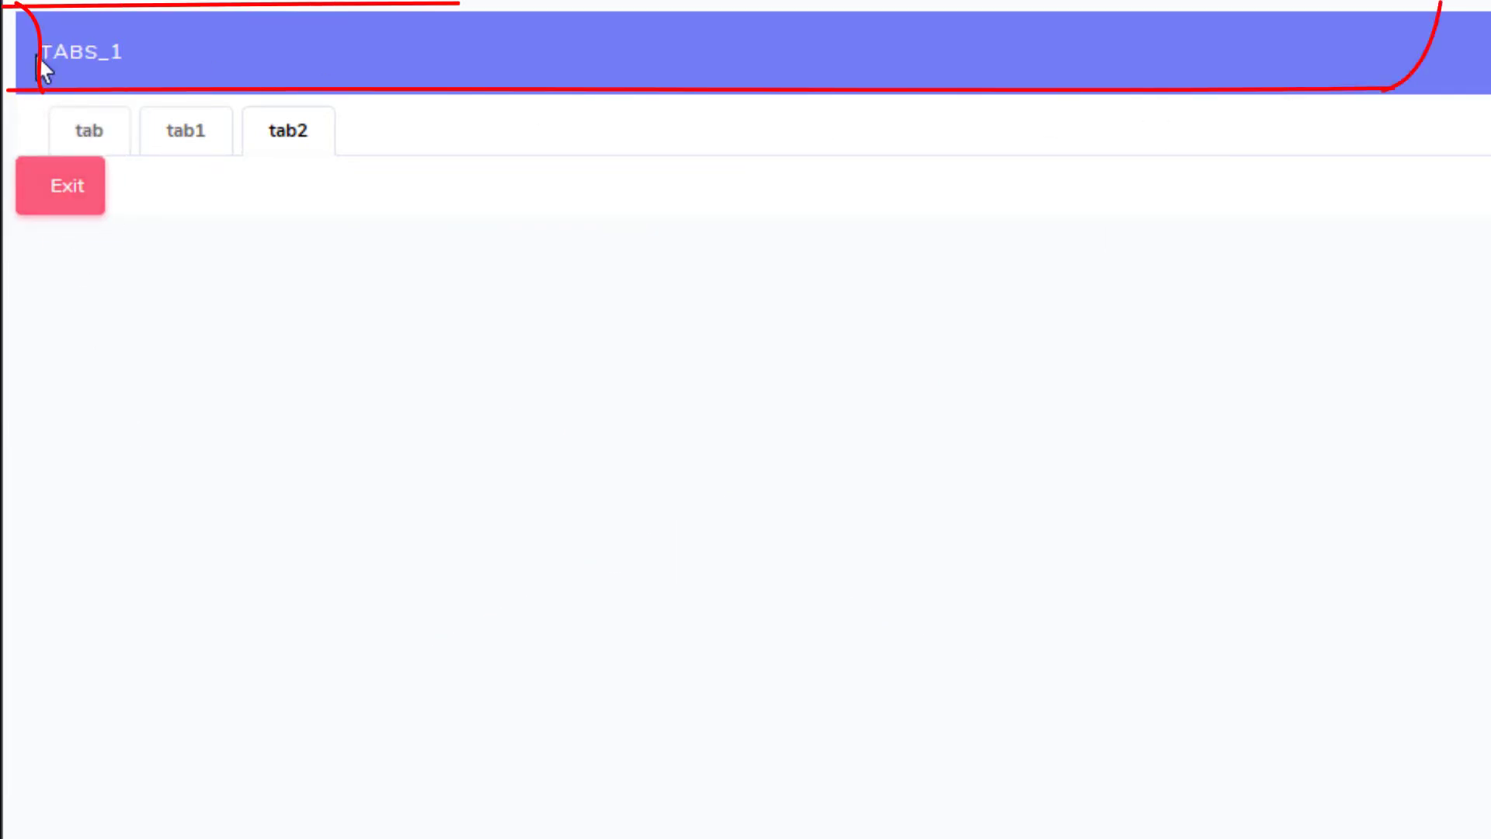
{"action": "left_click_drag", "start_coordinate": [42, 58], "coordinate": [420, 80]}
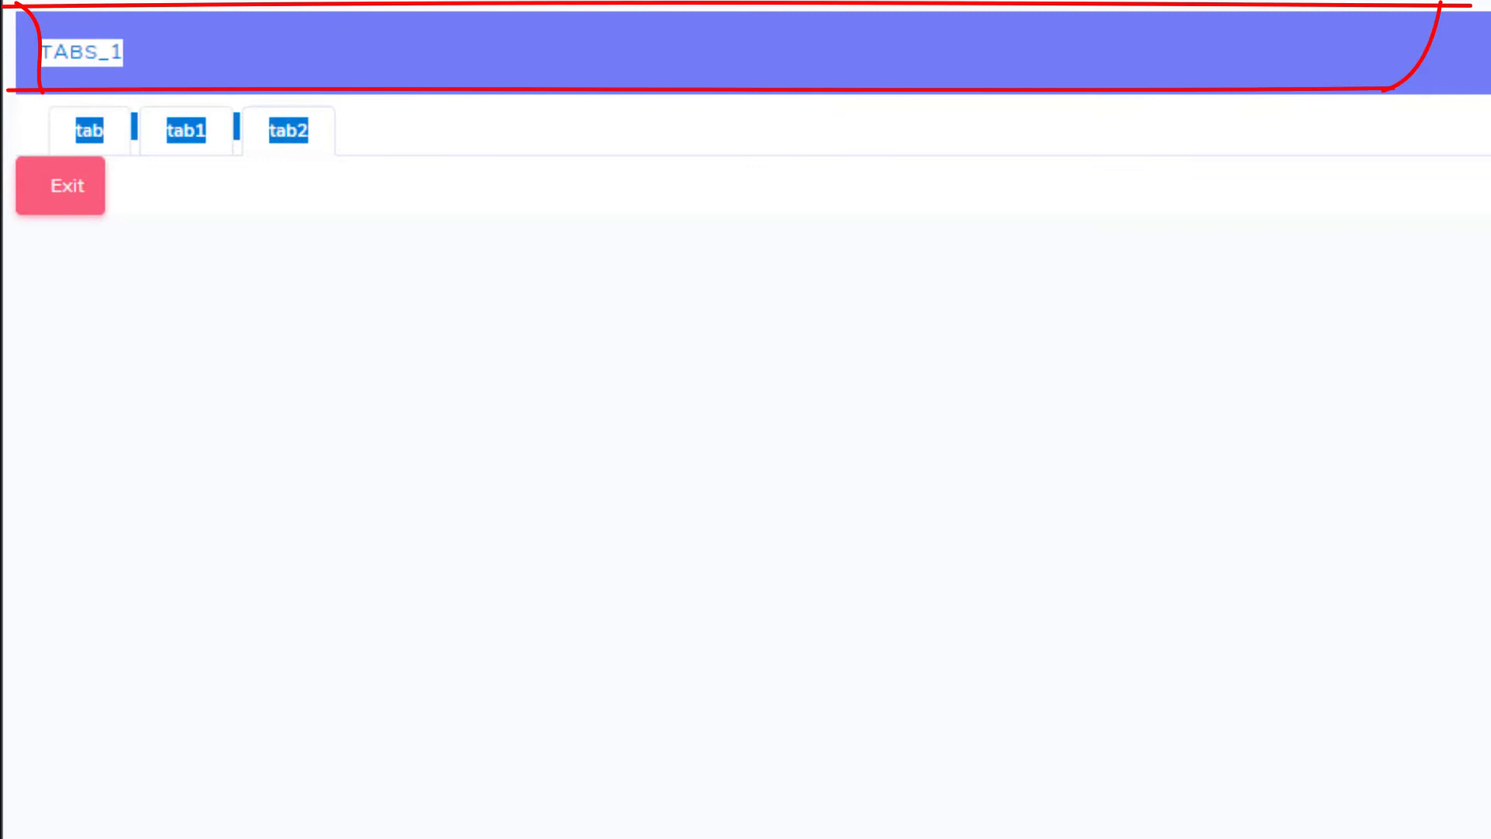
{"action": "left_click", "coordinate": [965, 351]}
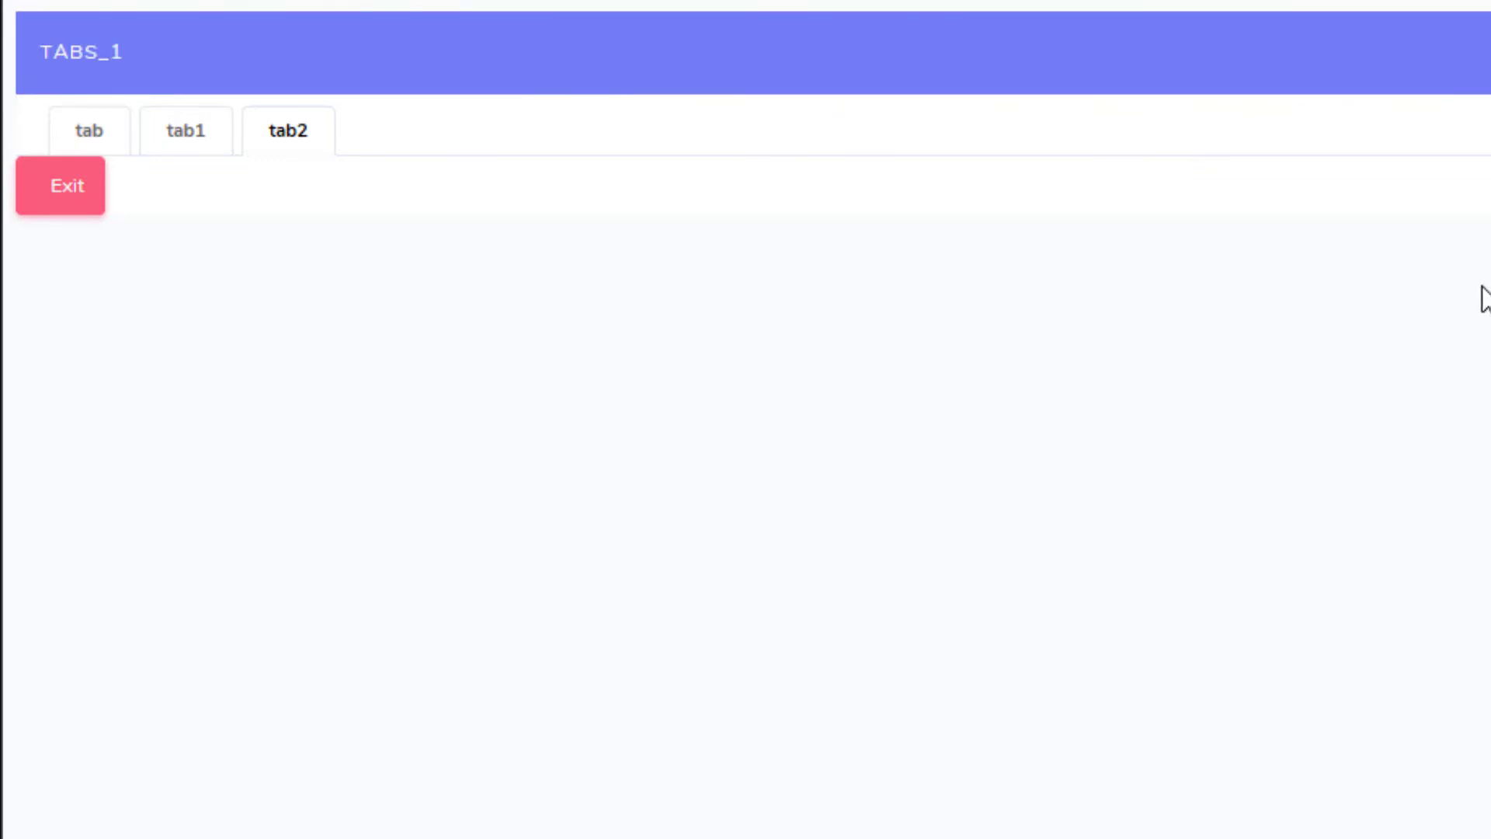
{"action": "left_click", "coordinate": [184, 130]}
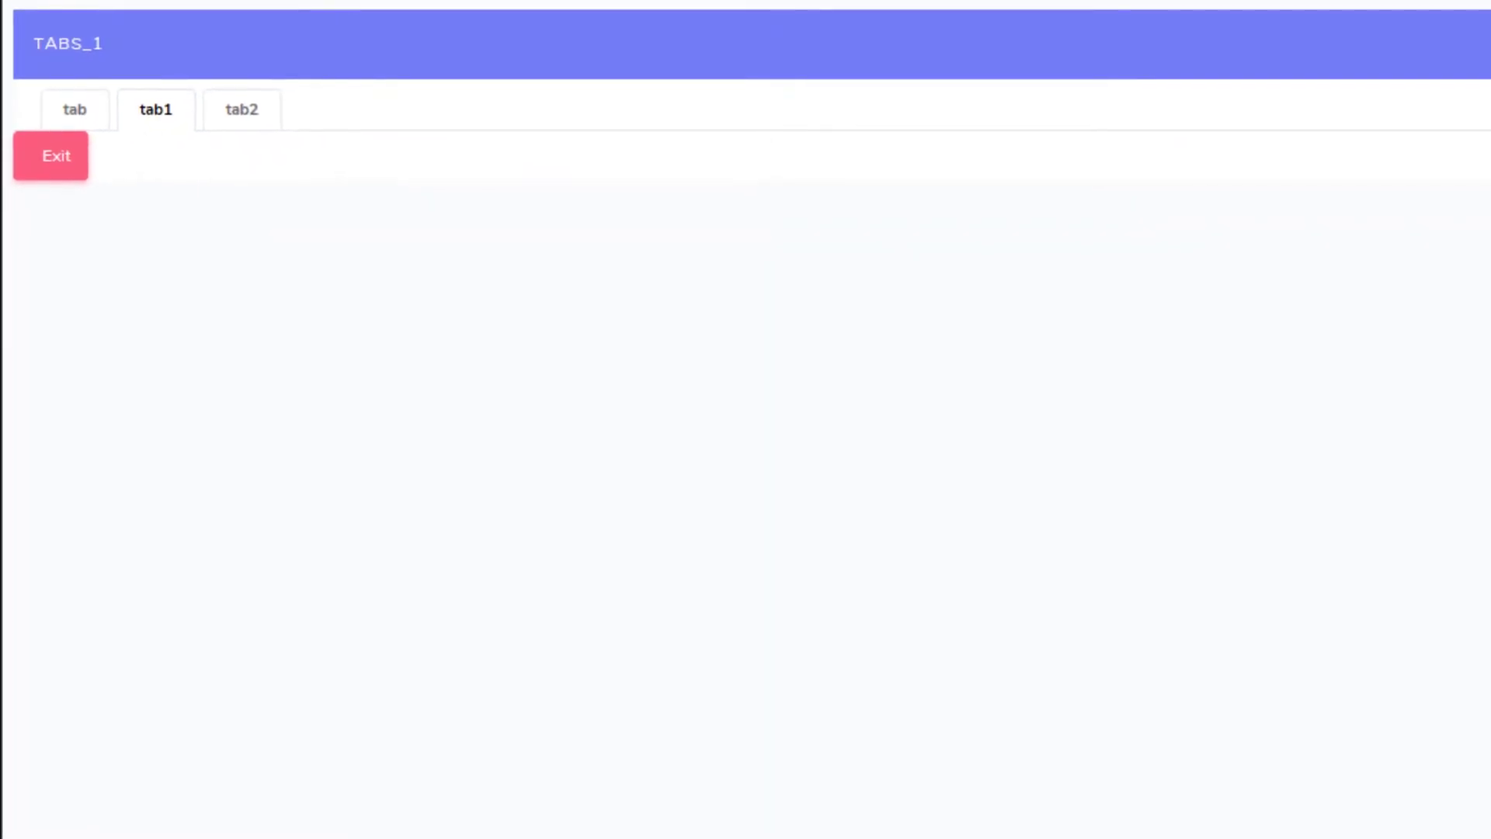
{"action": "key", "text": "alt+Tab"}
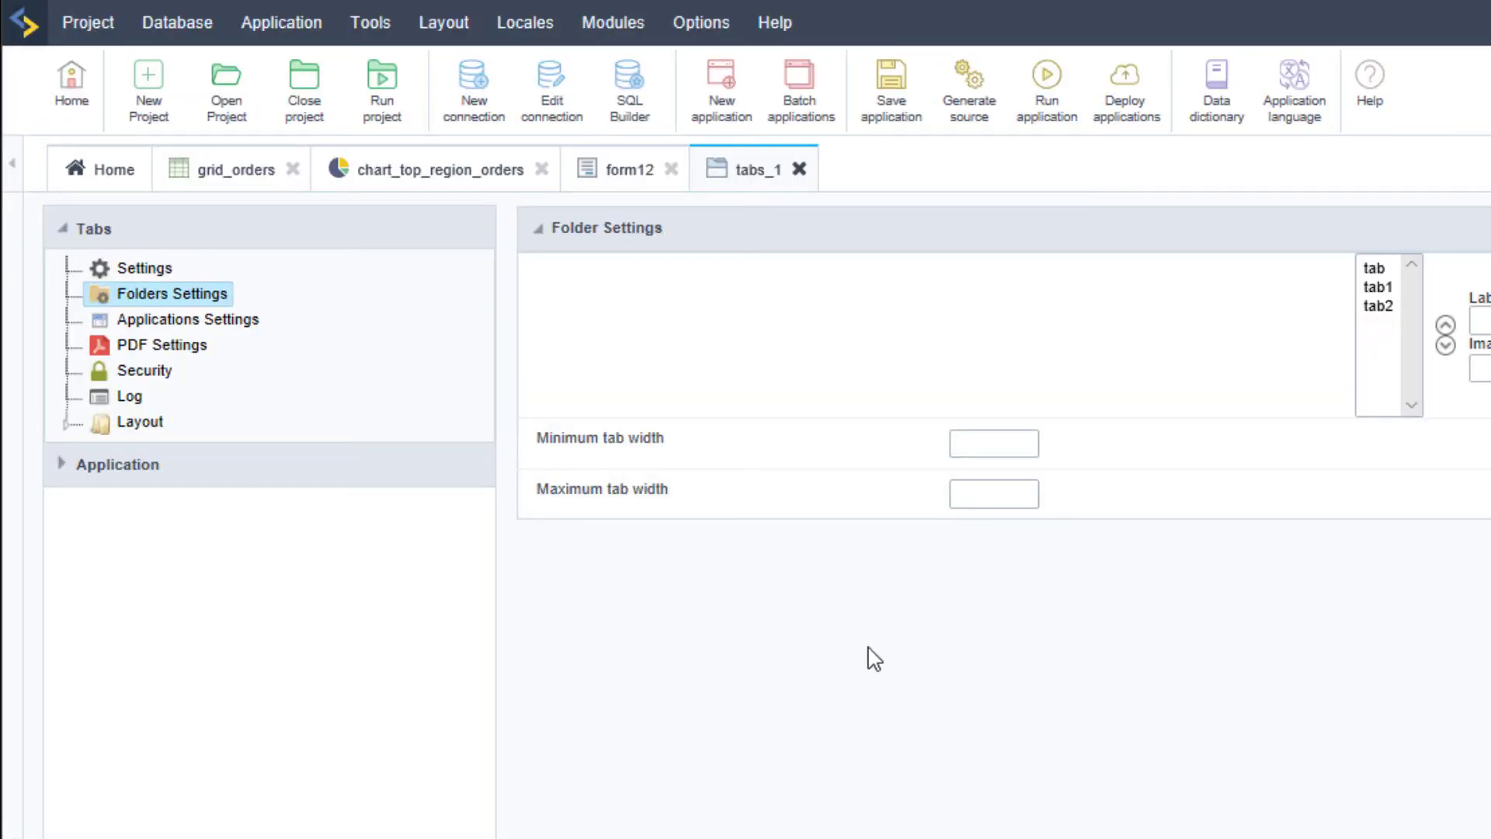
In Applications Settings, search for 'grid_or' and link grid_orders to the first tab
{"action": "left_click", "coordinate": [168, 319]}
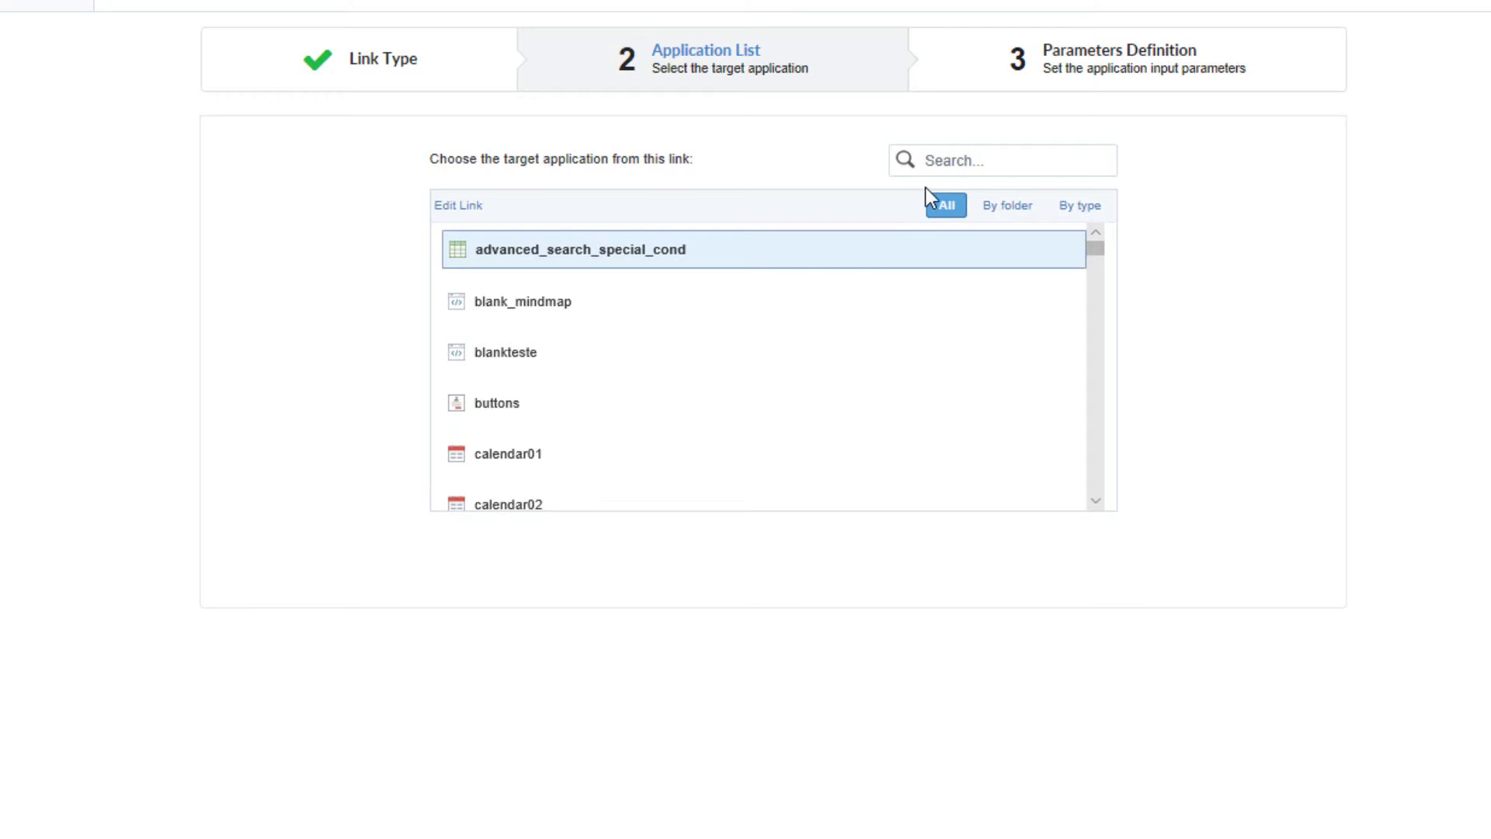
{"action": "left_click", "coordinate": [966, 160]}
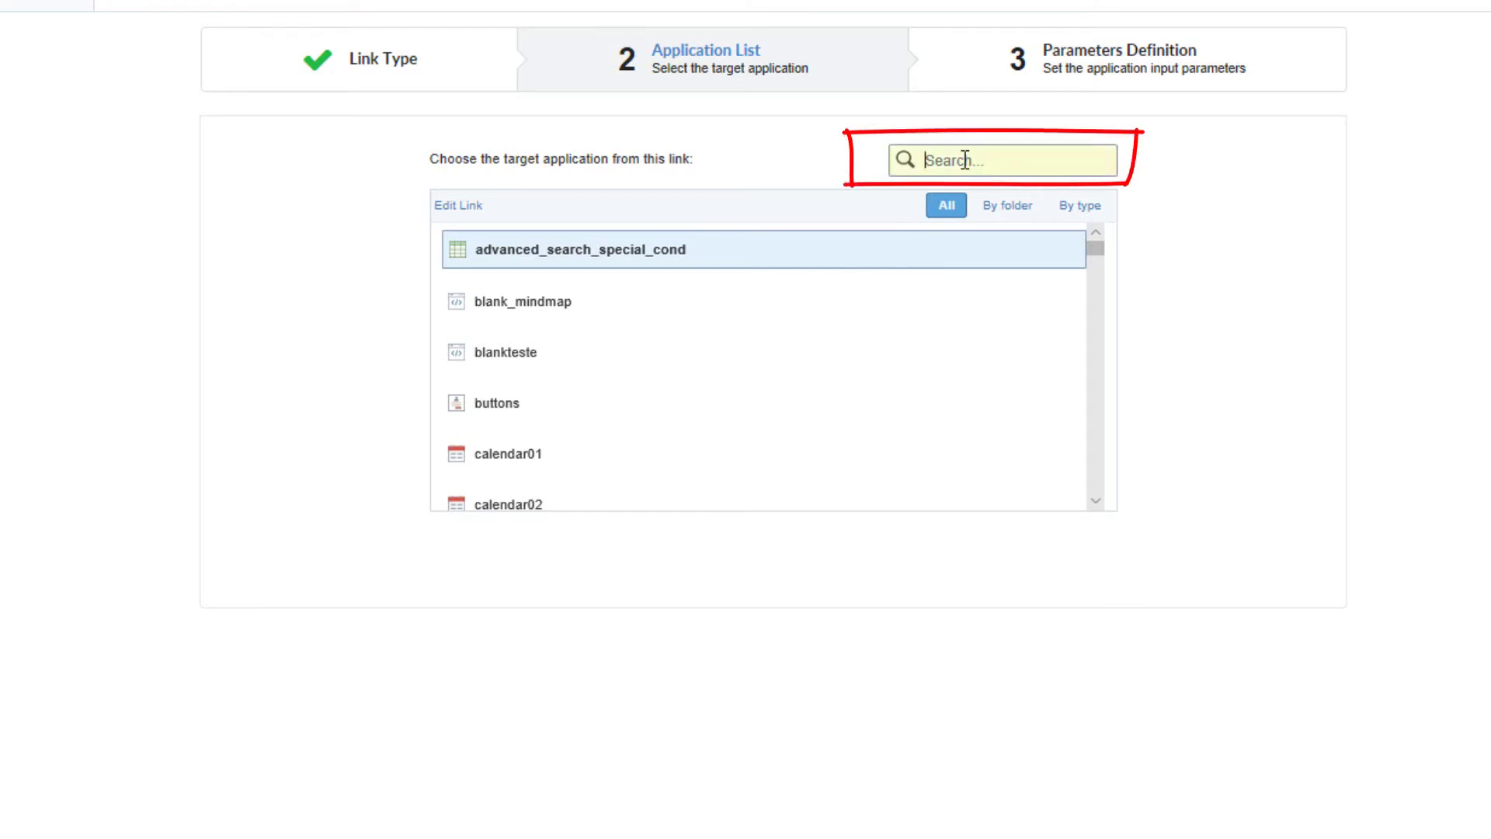
{"action": "type", "text": "grid_o"}
{"action": "left_click", "coordinate": [548, 299]}
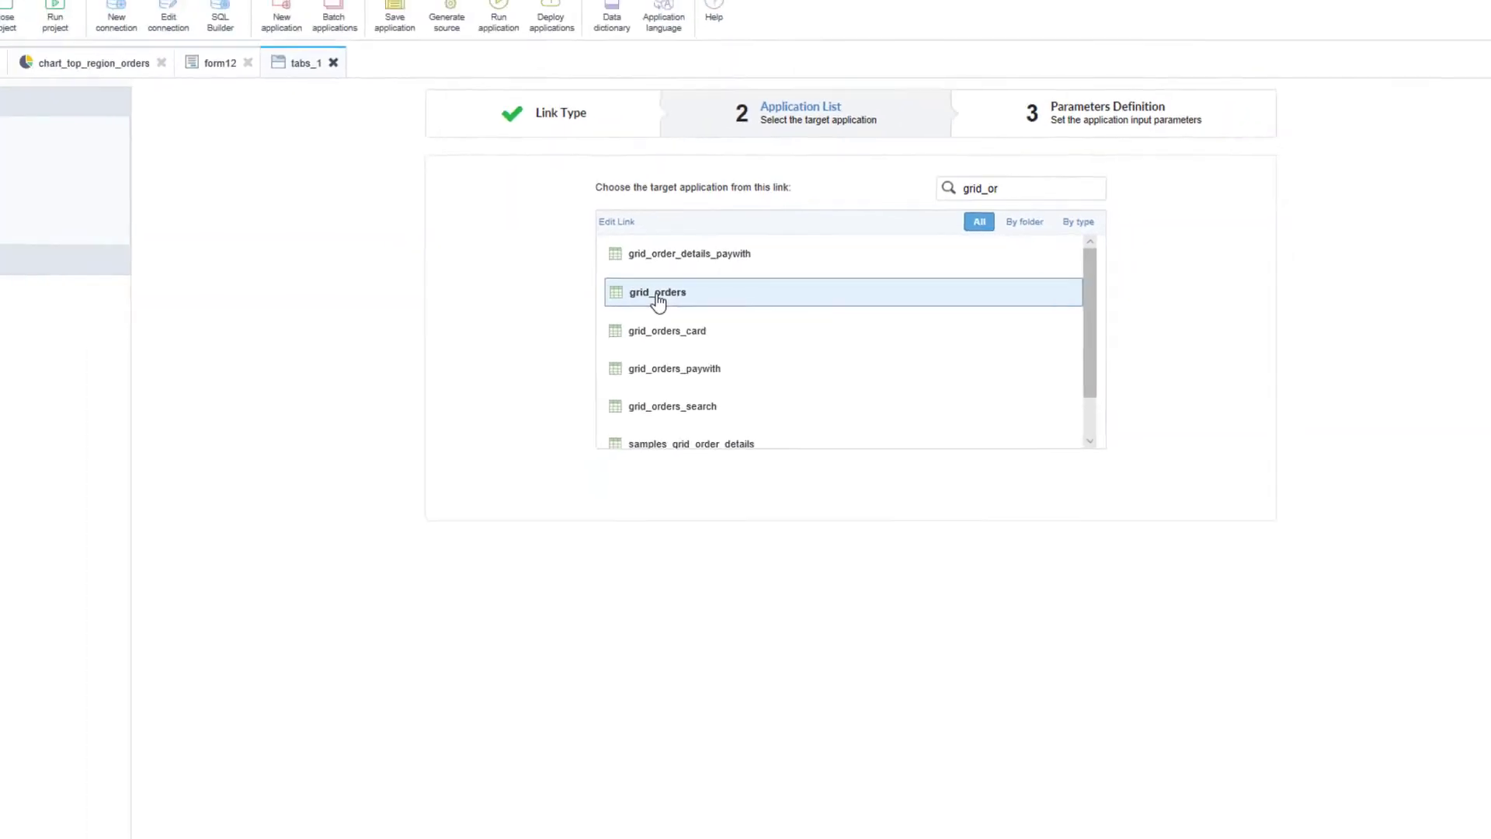
{"action": "left_click", "coordinate": [524, 821]}
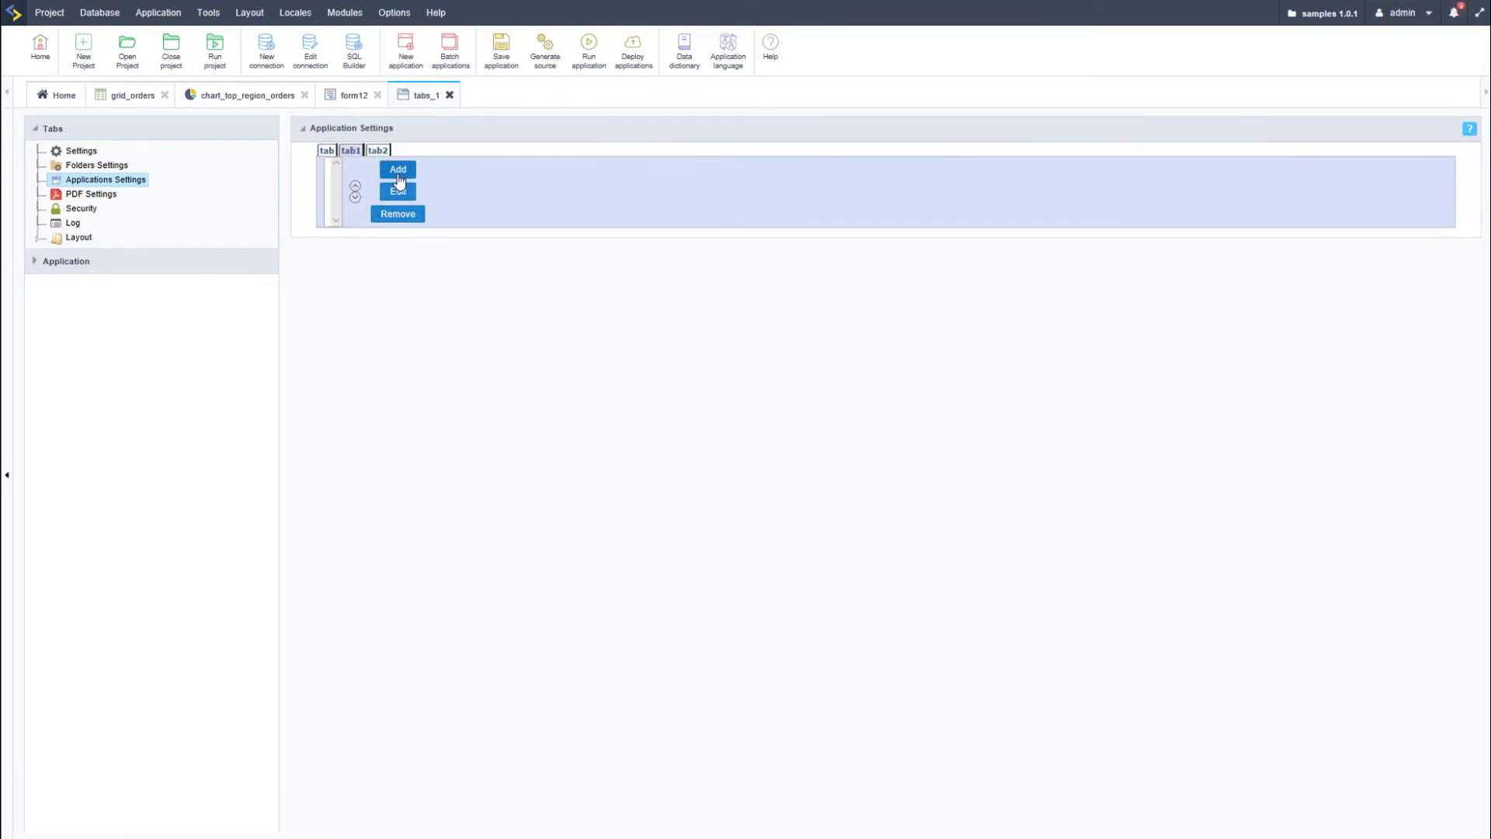
Link form12 with iframe width 100% and height 600, leaving customerid as No value
{"action": "left_click", "coordinate": [398, 171]}
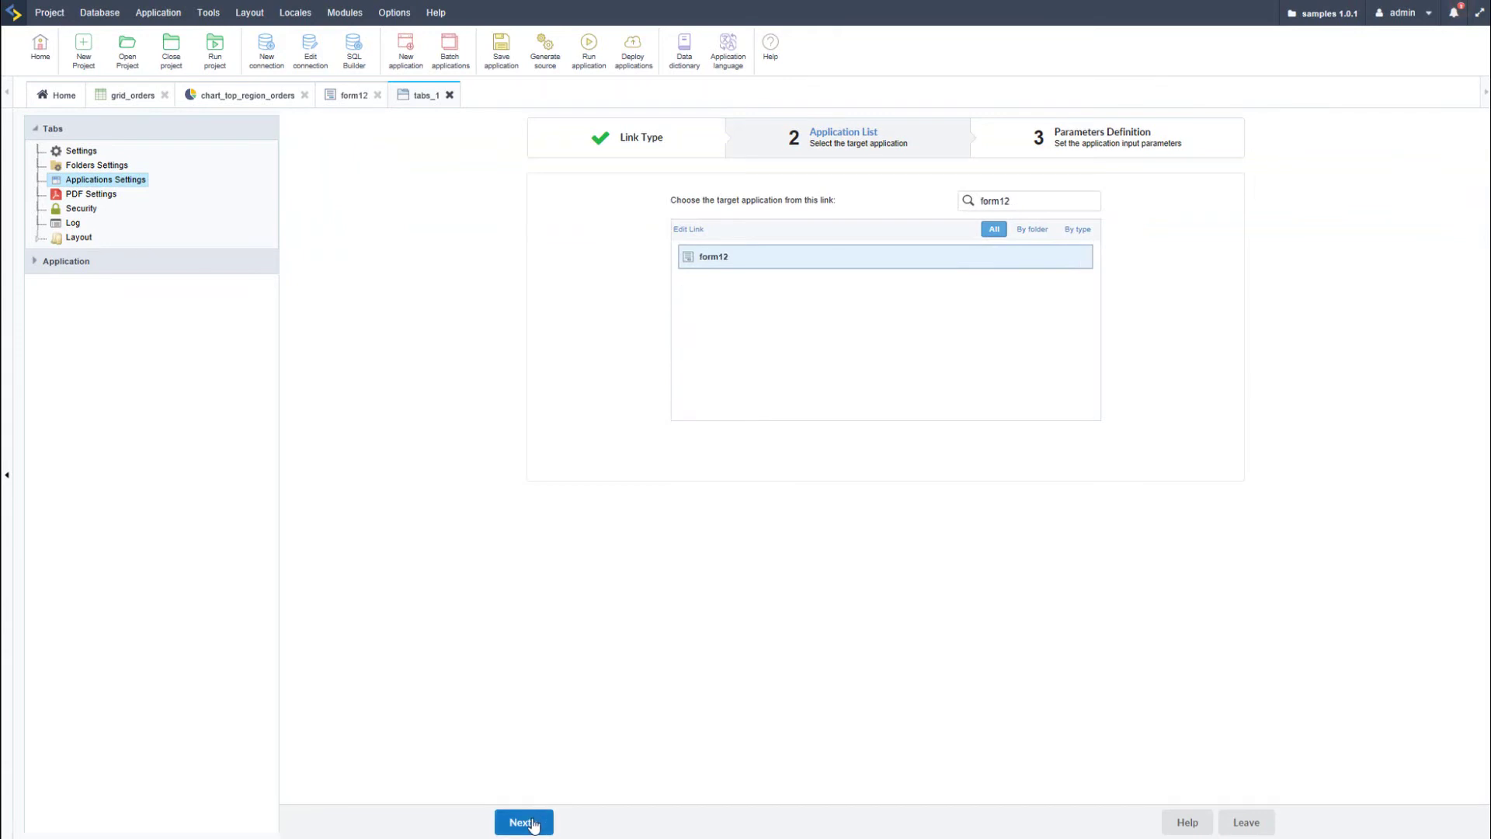
{"action": "left_click", "coordinate": [524, 822]}
{"action": "left_click", "coordinate": [696, 231]}
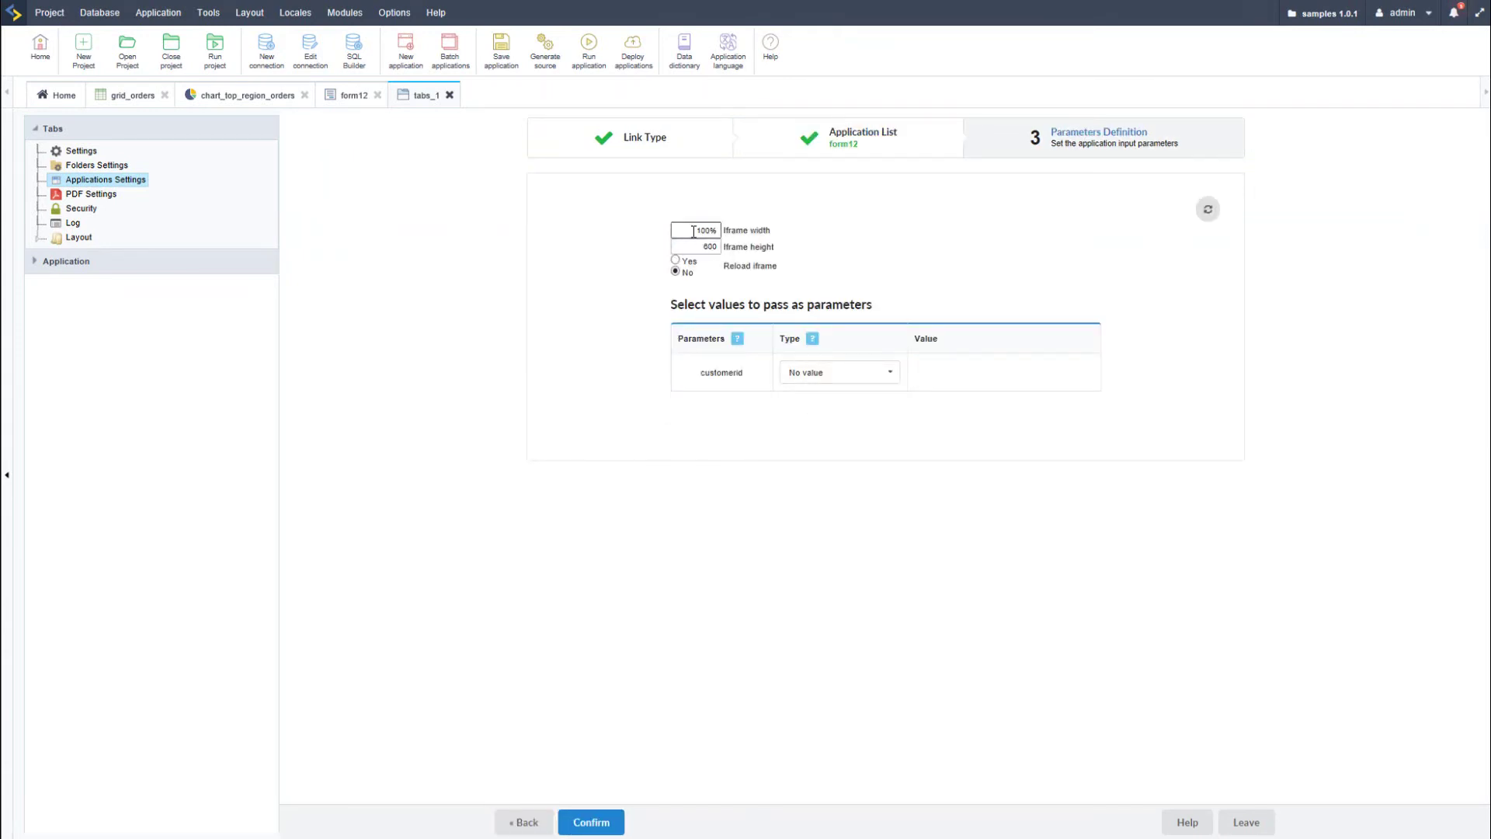
{"action": "left_click", "coordinate": [696, 247]}
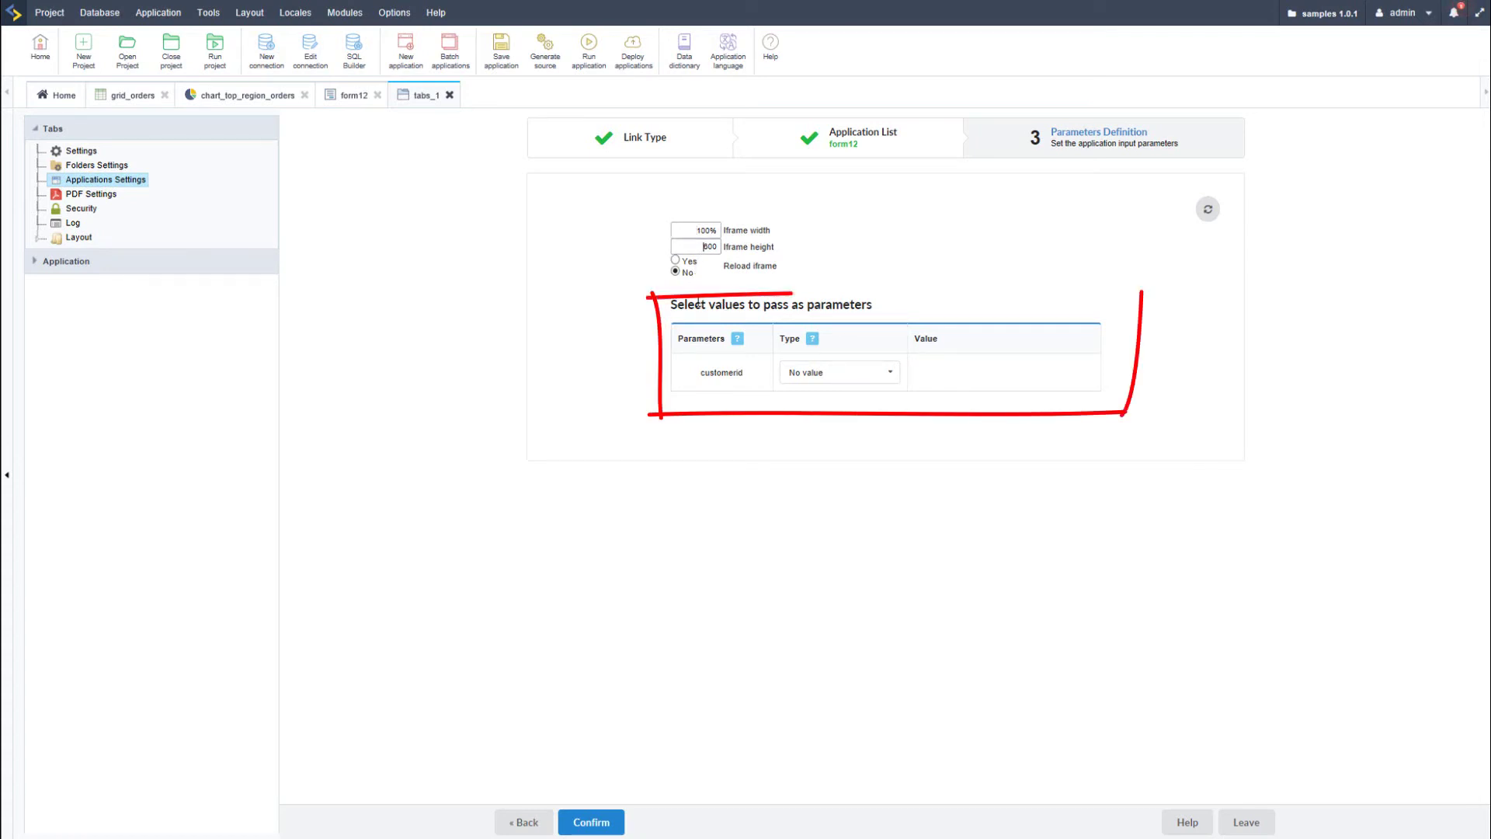
{"action": "left_click_drag", "start_coordinate": [672, 306], "coordinate": [900, 306]}
{"action": "left_click", "coordinate": [901, 306]}
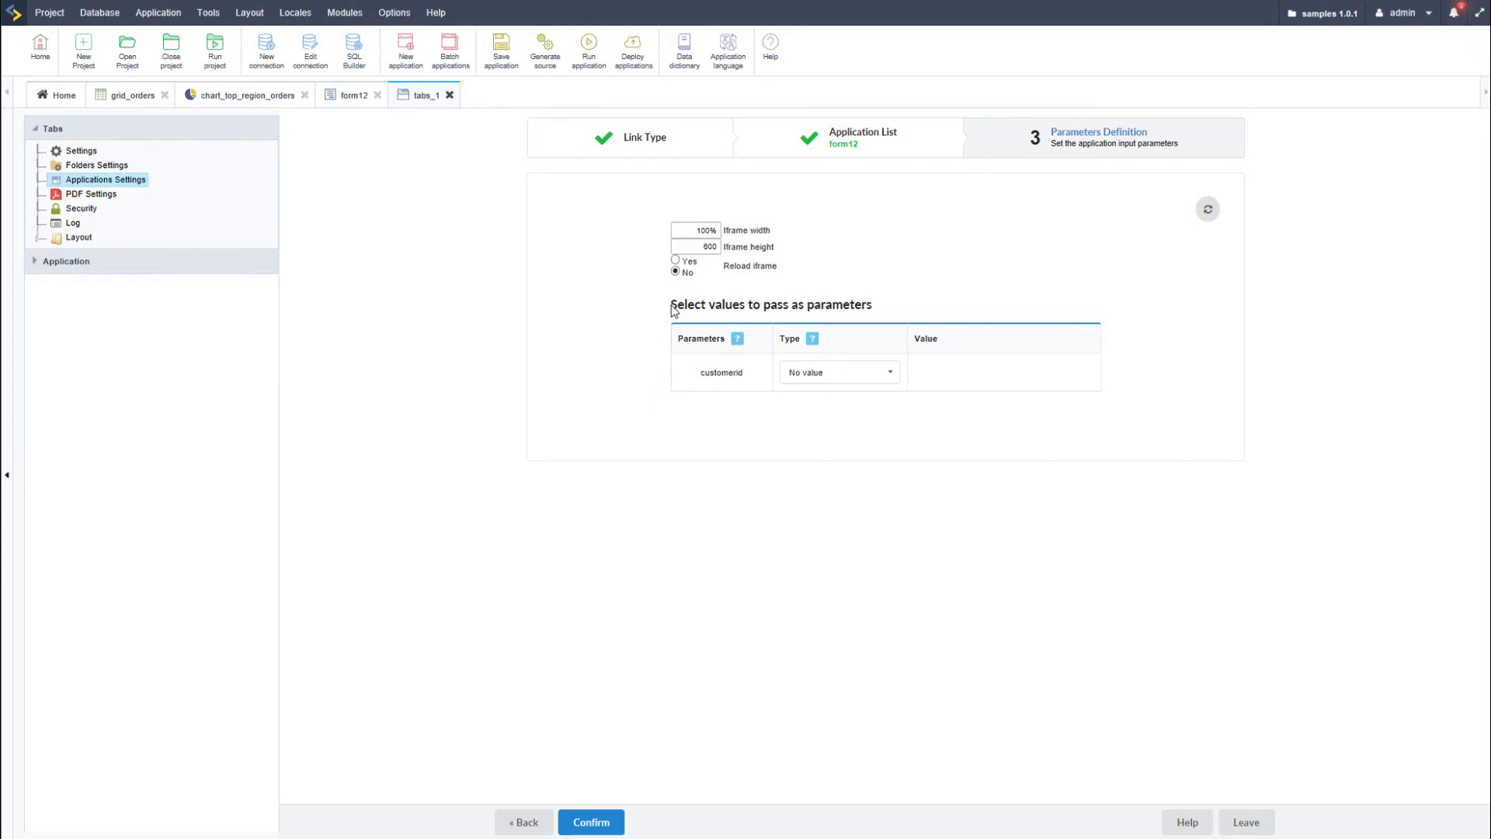
{"action": "left_click", "coordinate": [890, 373]}
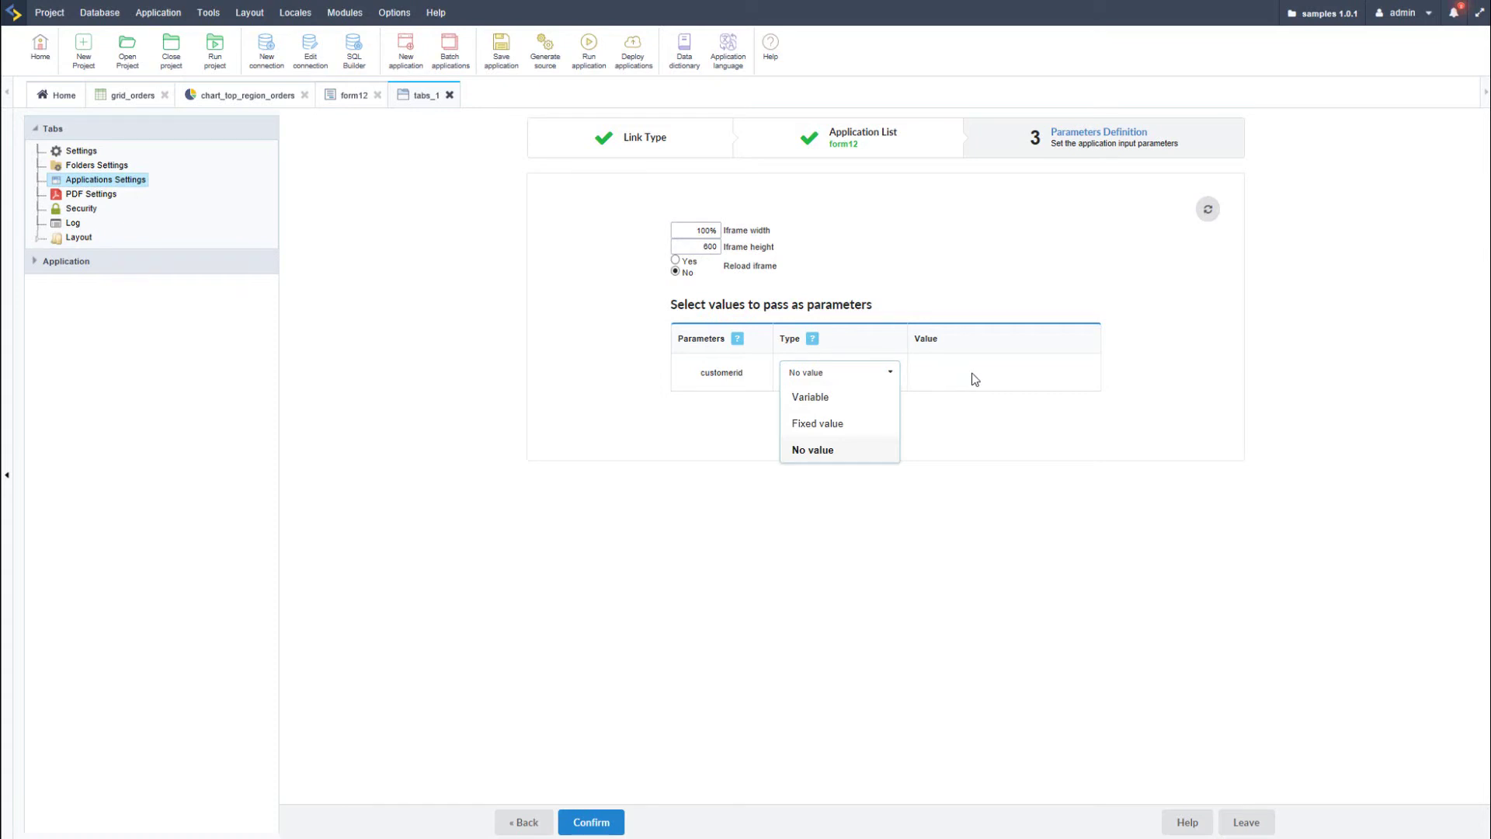
{"action": "left_click", "coordinate": [1011, 374]}
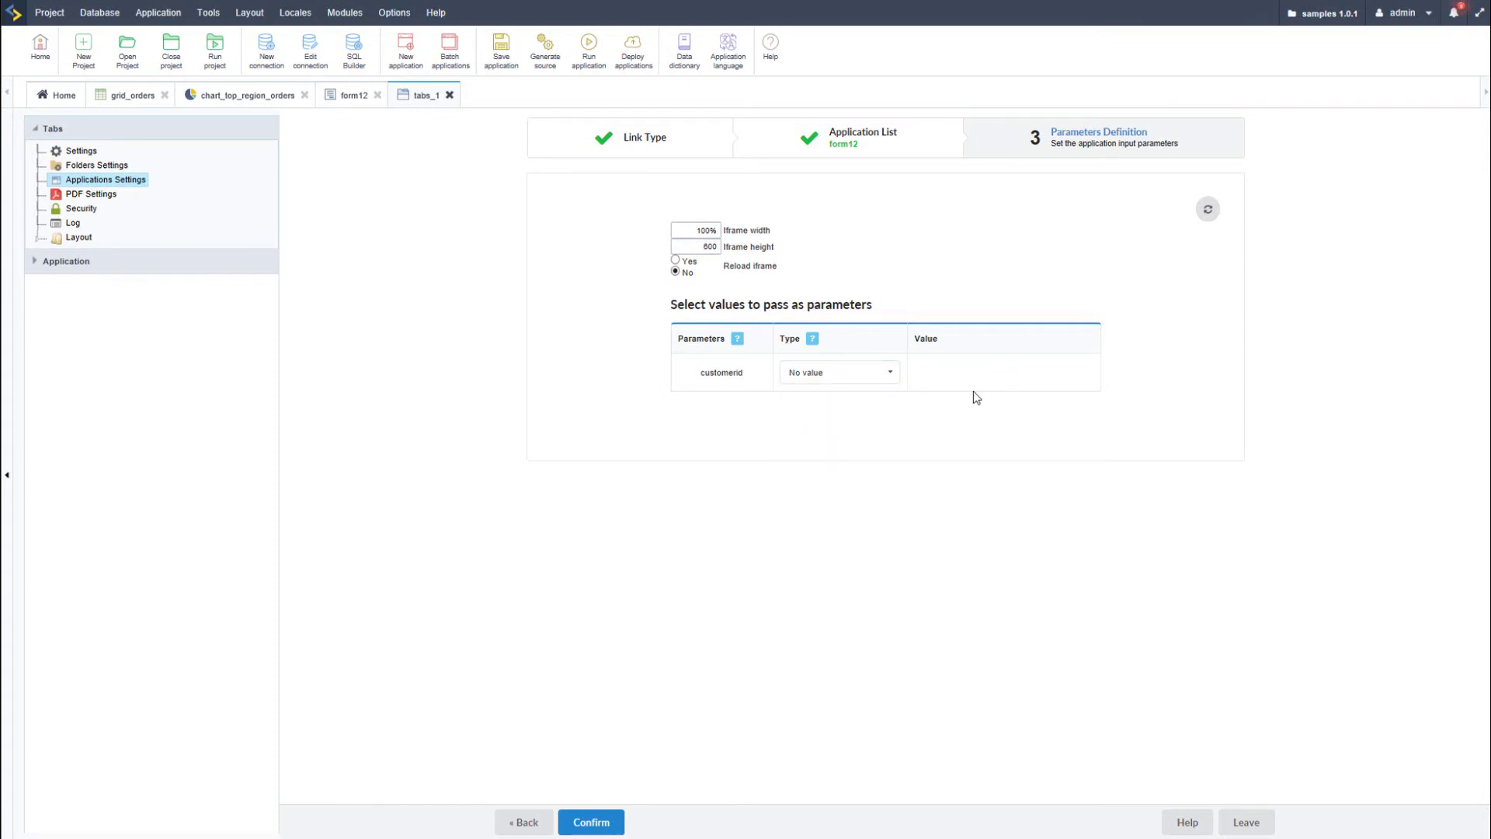
Confirm the form12 link and link chart_top_region_orders to the remaining tab
{"action": "left_click", "coordinate": [591, 823]}
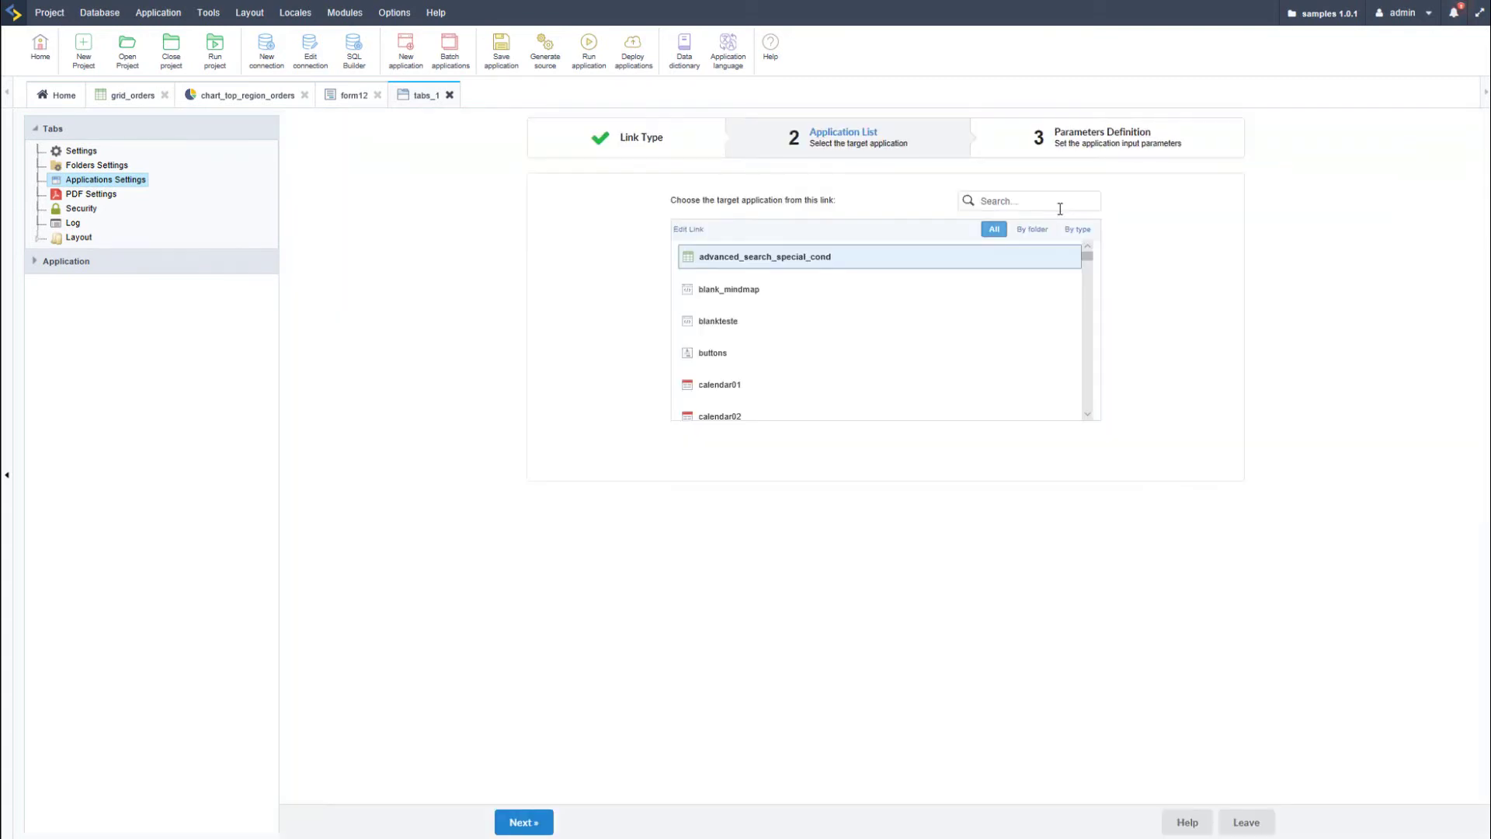
{"action": "type", "text": "chart_top_re"}
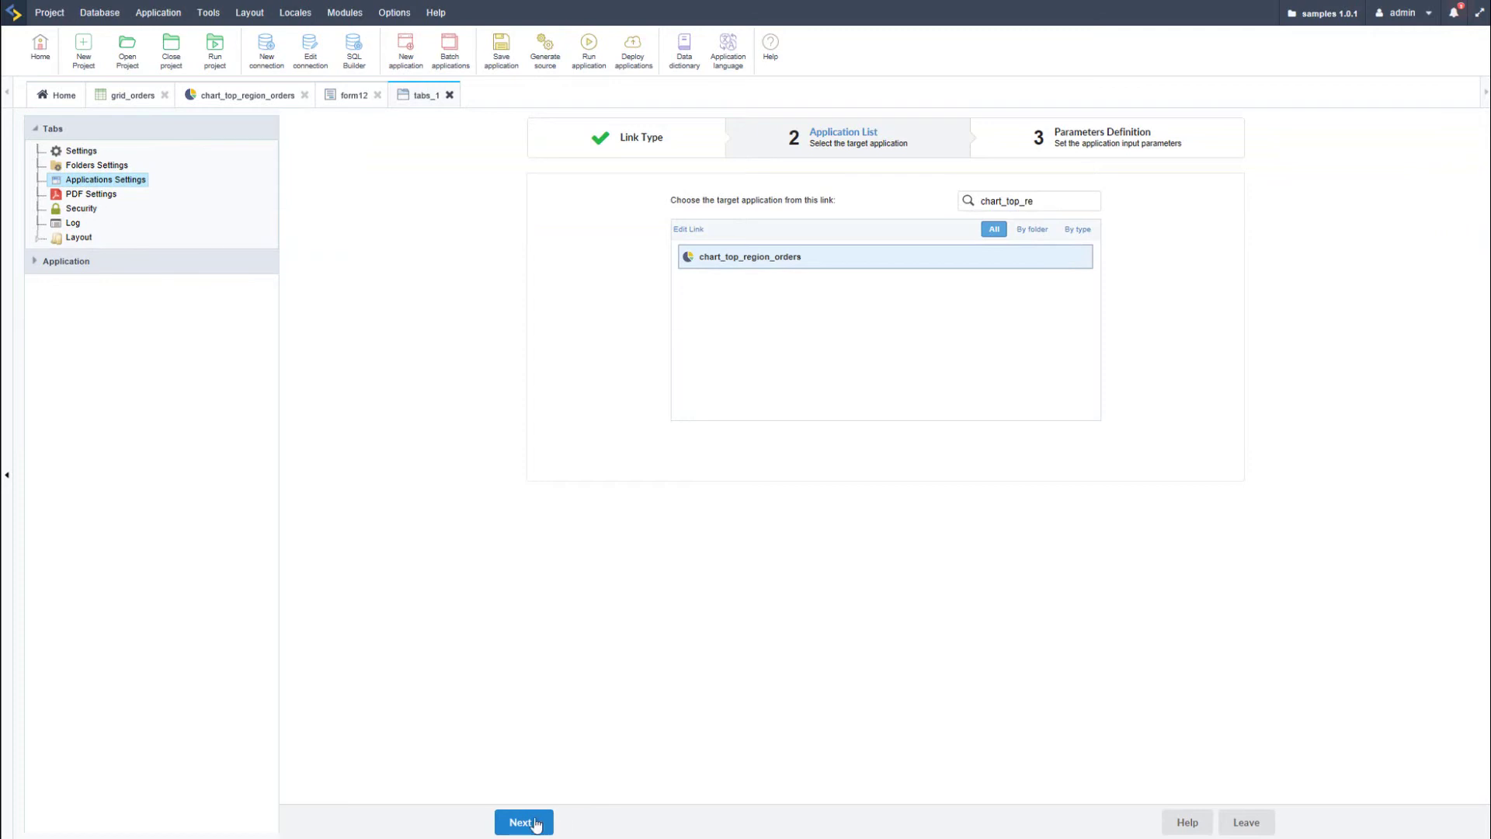
{"action": "double_click", "coordinate": [750, 256]}
{"action": "left_click", "coordinate": [592, 822]}
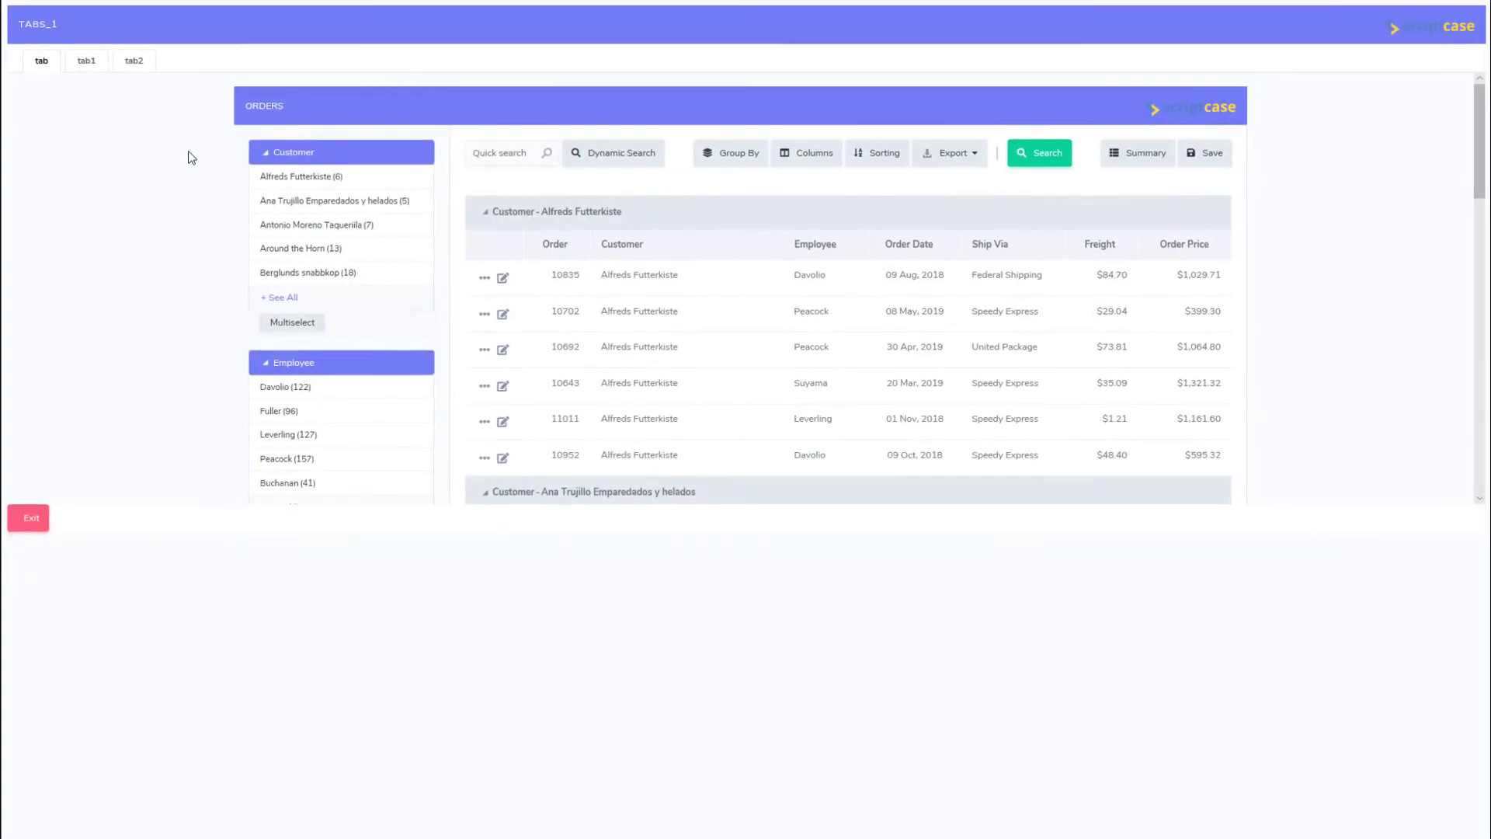
Check the running tabs_1 app by viewing tab1, tab2 and returning to the orders grid
{"action": "left_click", "coordinate": [89, 61]}
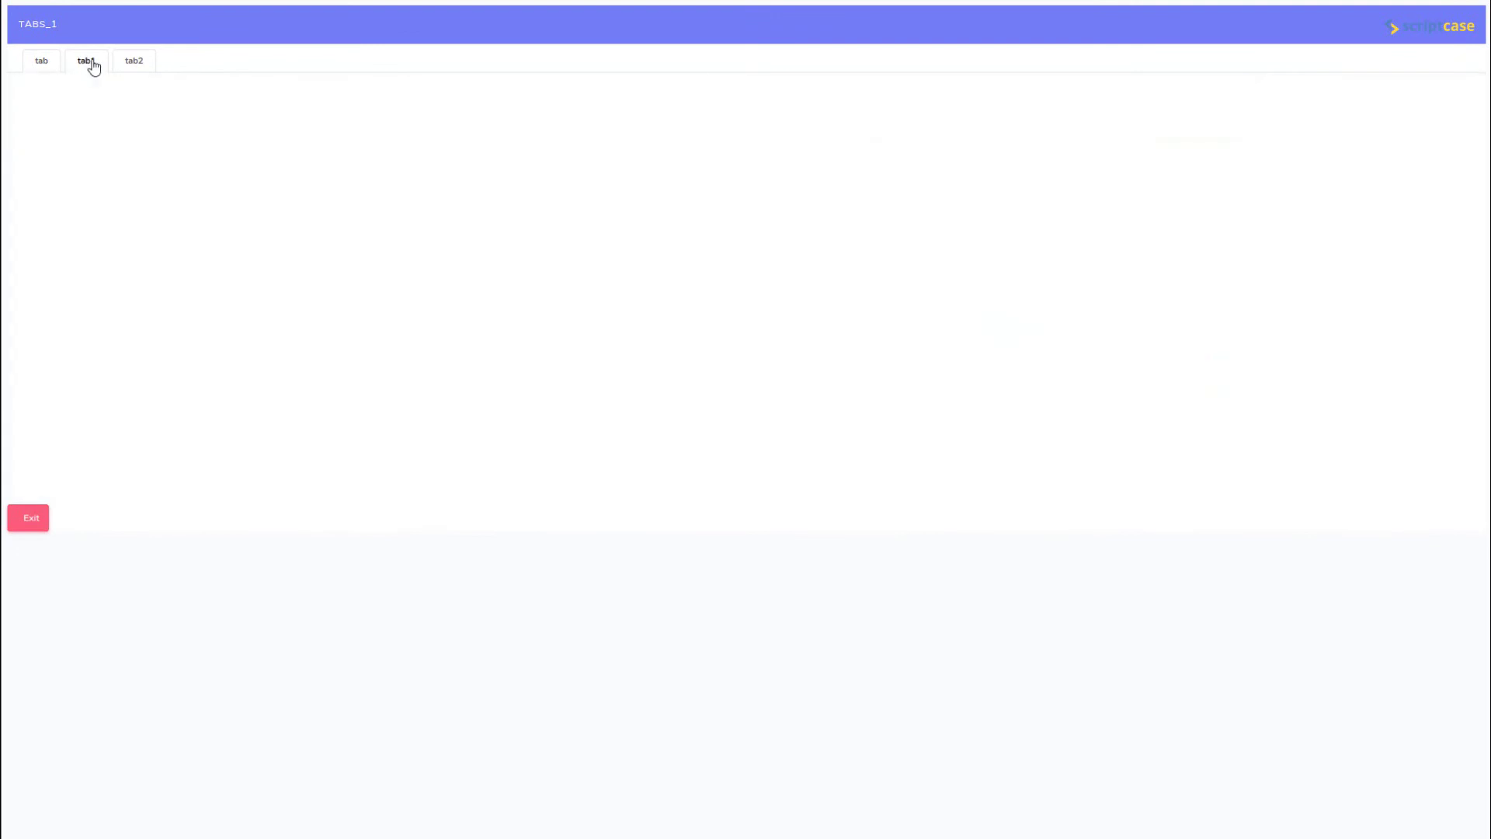
{"action": "left_click", "coordinate": [133, 60]}
{"action": "left_click", "coordinate": [41, 61]}
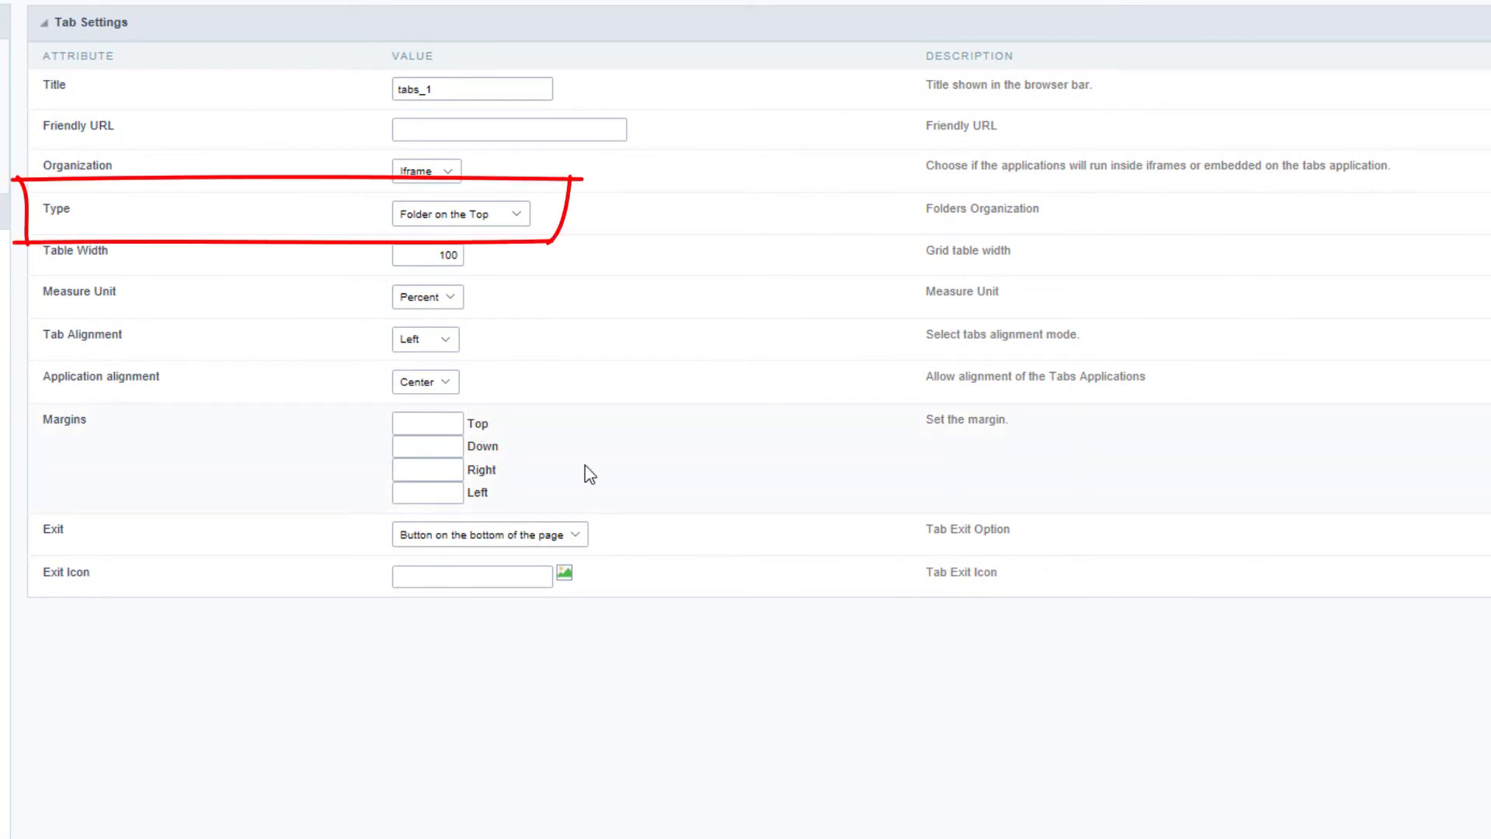
Set the tab Type to Side by Side and view the form in the running app
{"action": "left_click", "coordinate": [518, 216]}
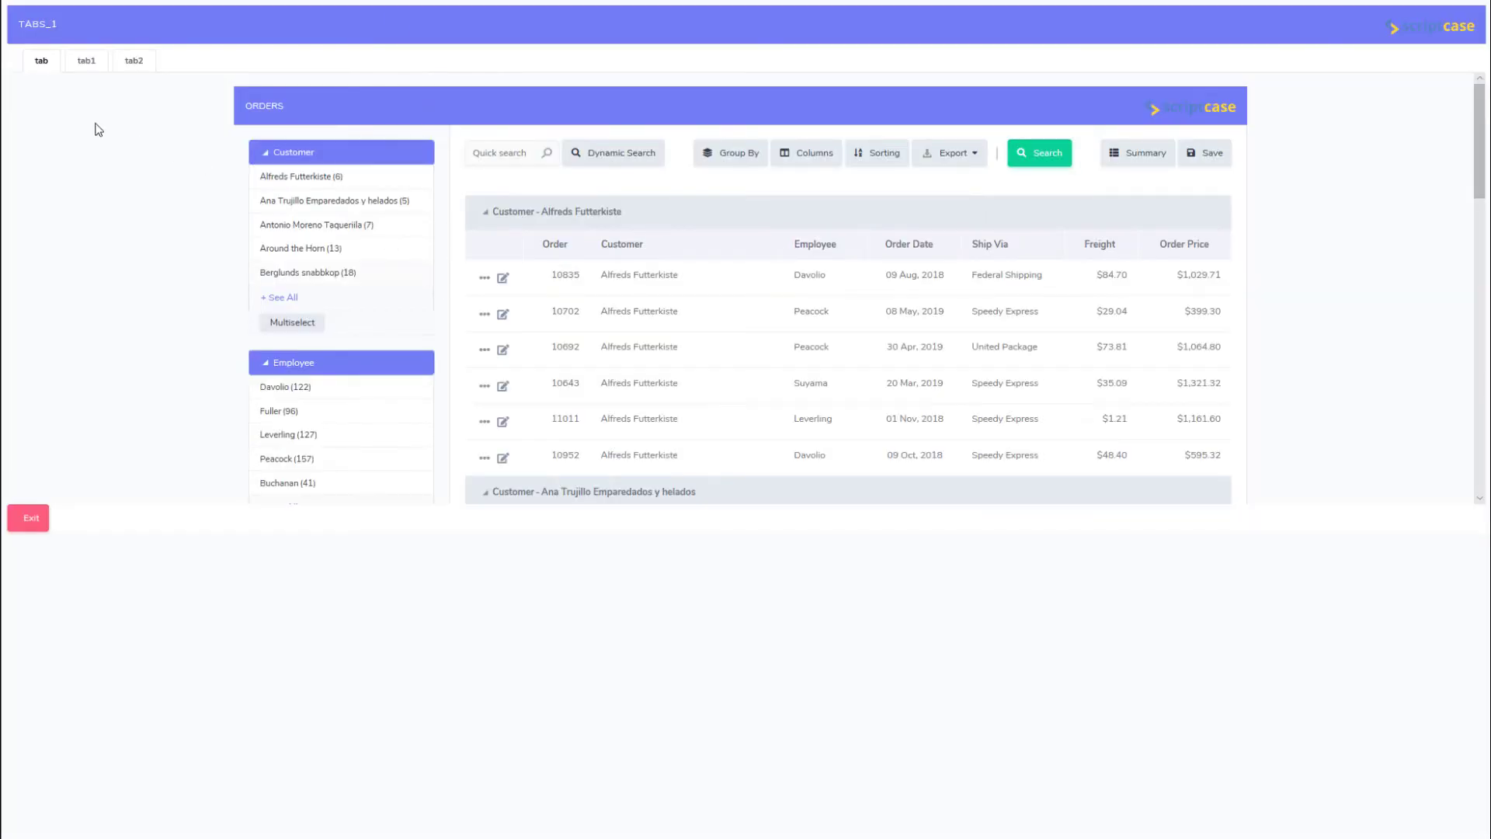
{"action": "left_click", "coordinate": [73, 61]}
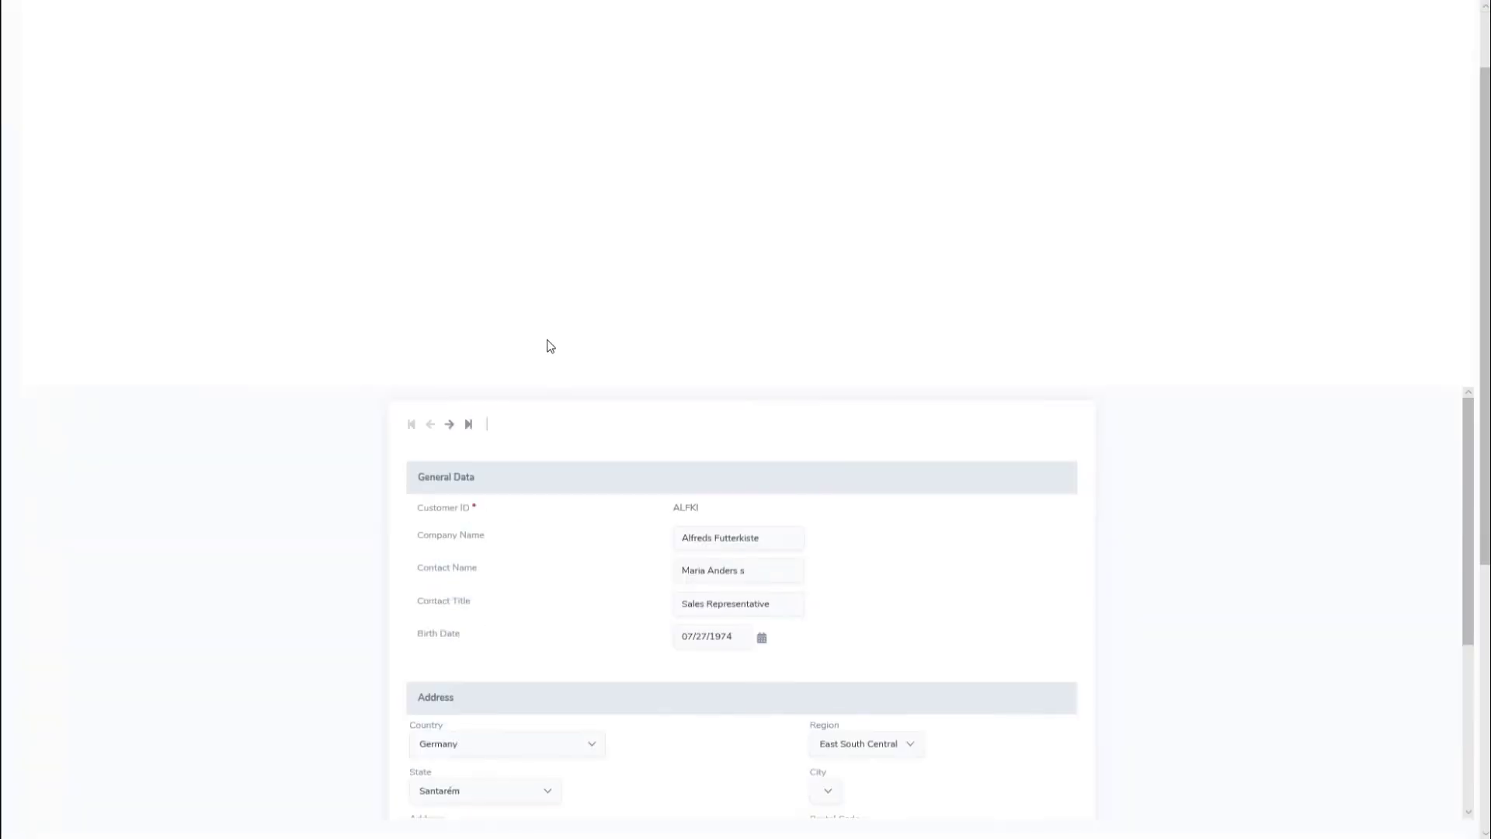
{"action": "scroll", "coordinate": [233, 525], "scroll_direction": "down", "scroll_amount": 5}
{"action": "scroll", "coordinate": [201, 509], "scroll_direction": "down", "scroll_amount": 5}
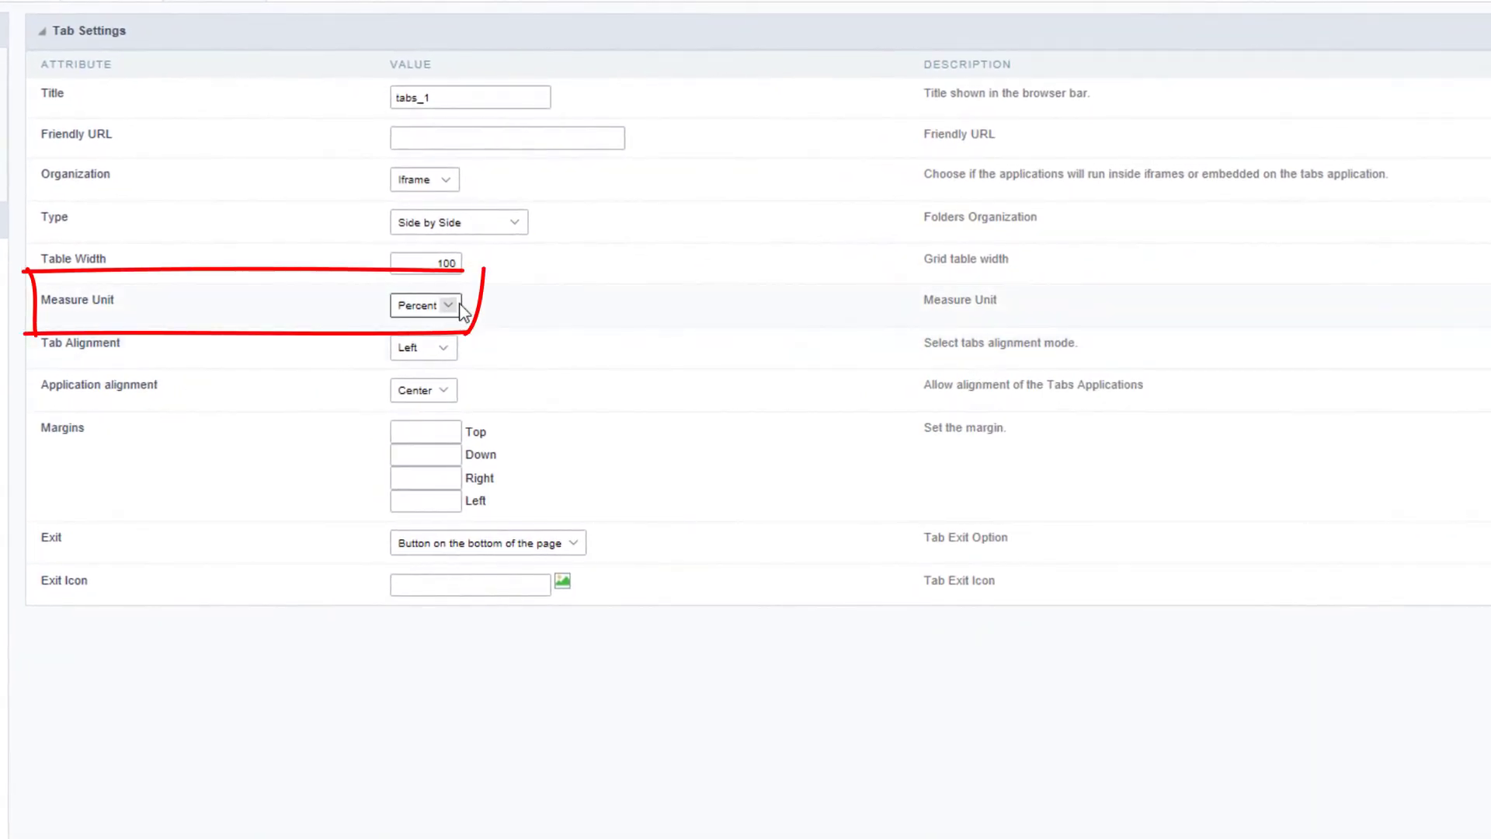
{"action": "left_click", "coordinate": [449, 305]}
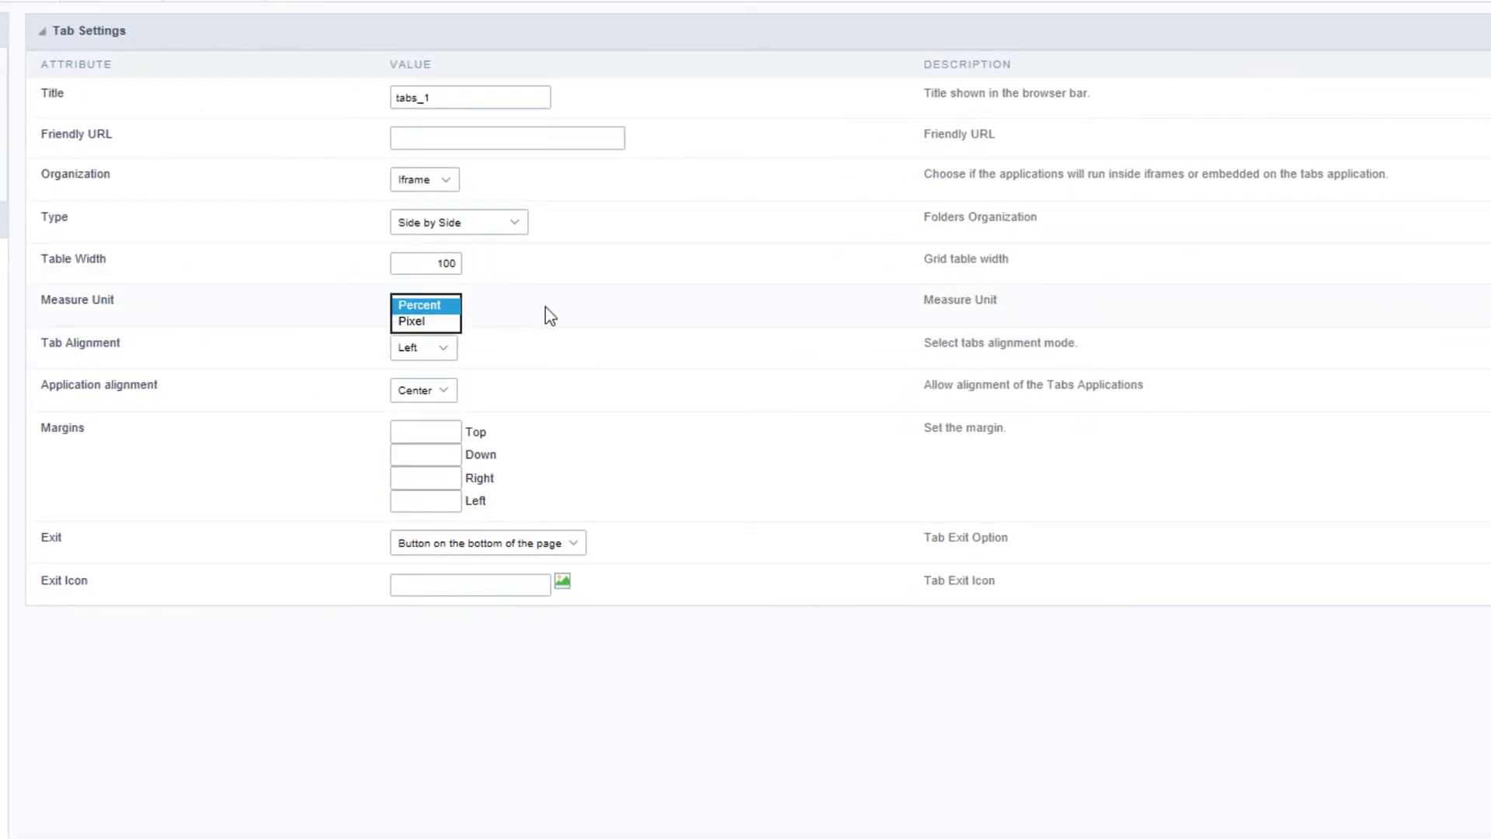
{"action": "left_click", "coordinate": [546, 307]}
{"action": "left_click", "coordinate": [443, 347]}
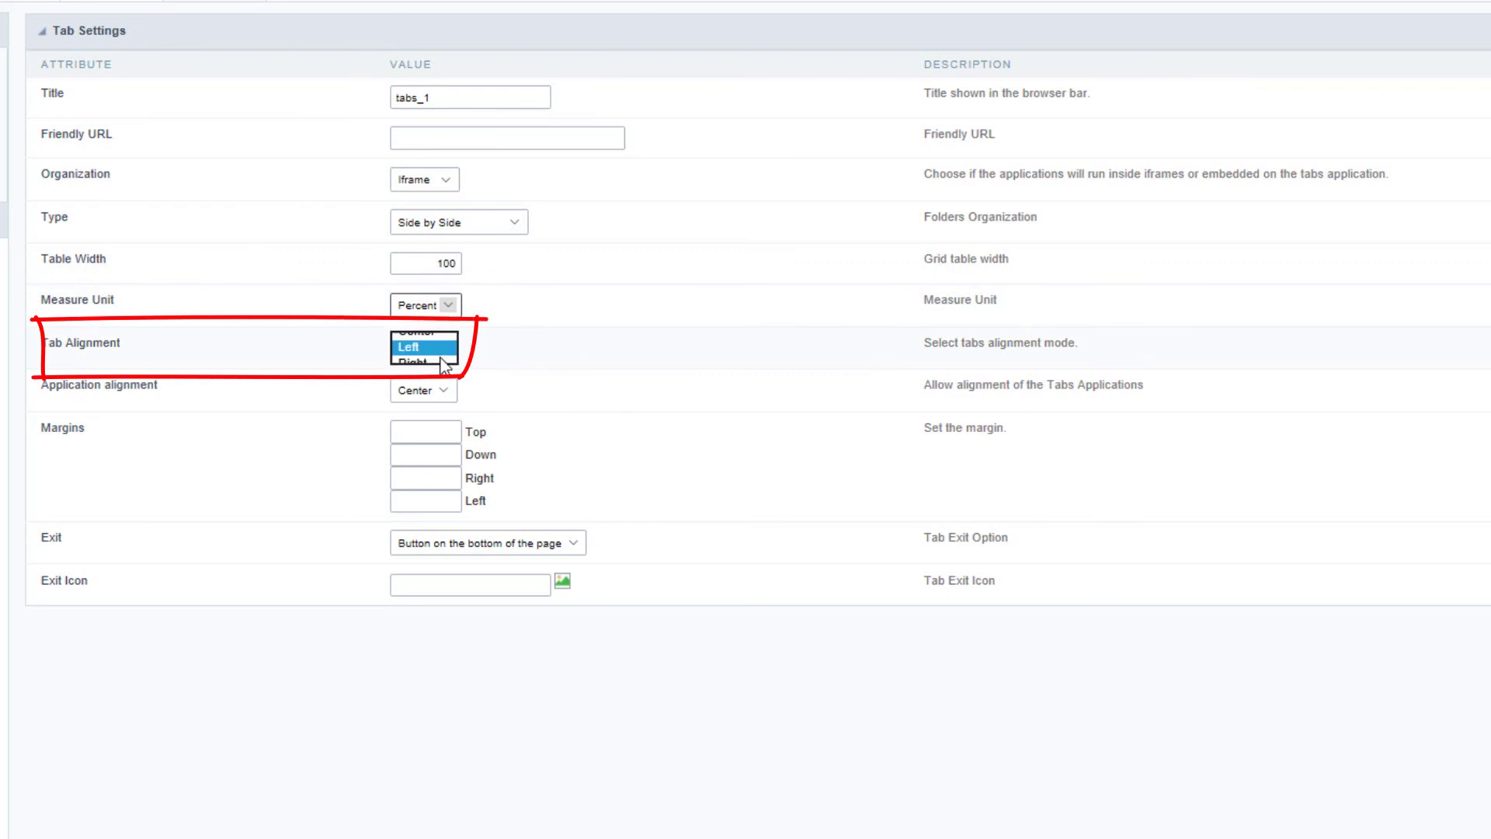
{"action": "left_click", "coordinate": [569, 351]}
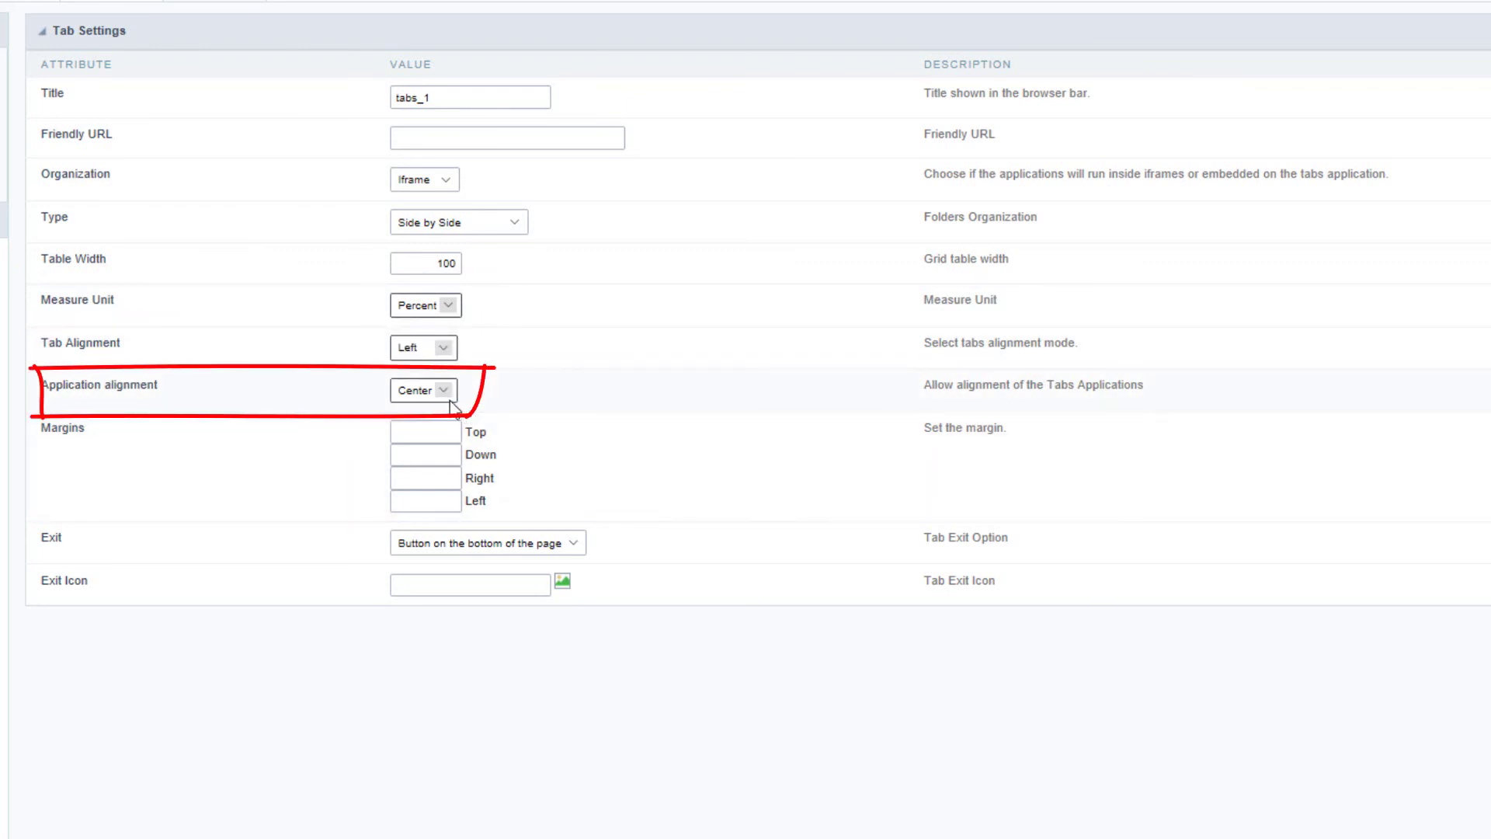
{"action": "left_click", "coordinate": [428, 436]}
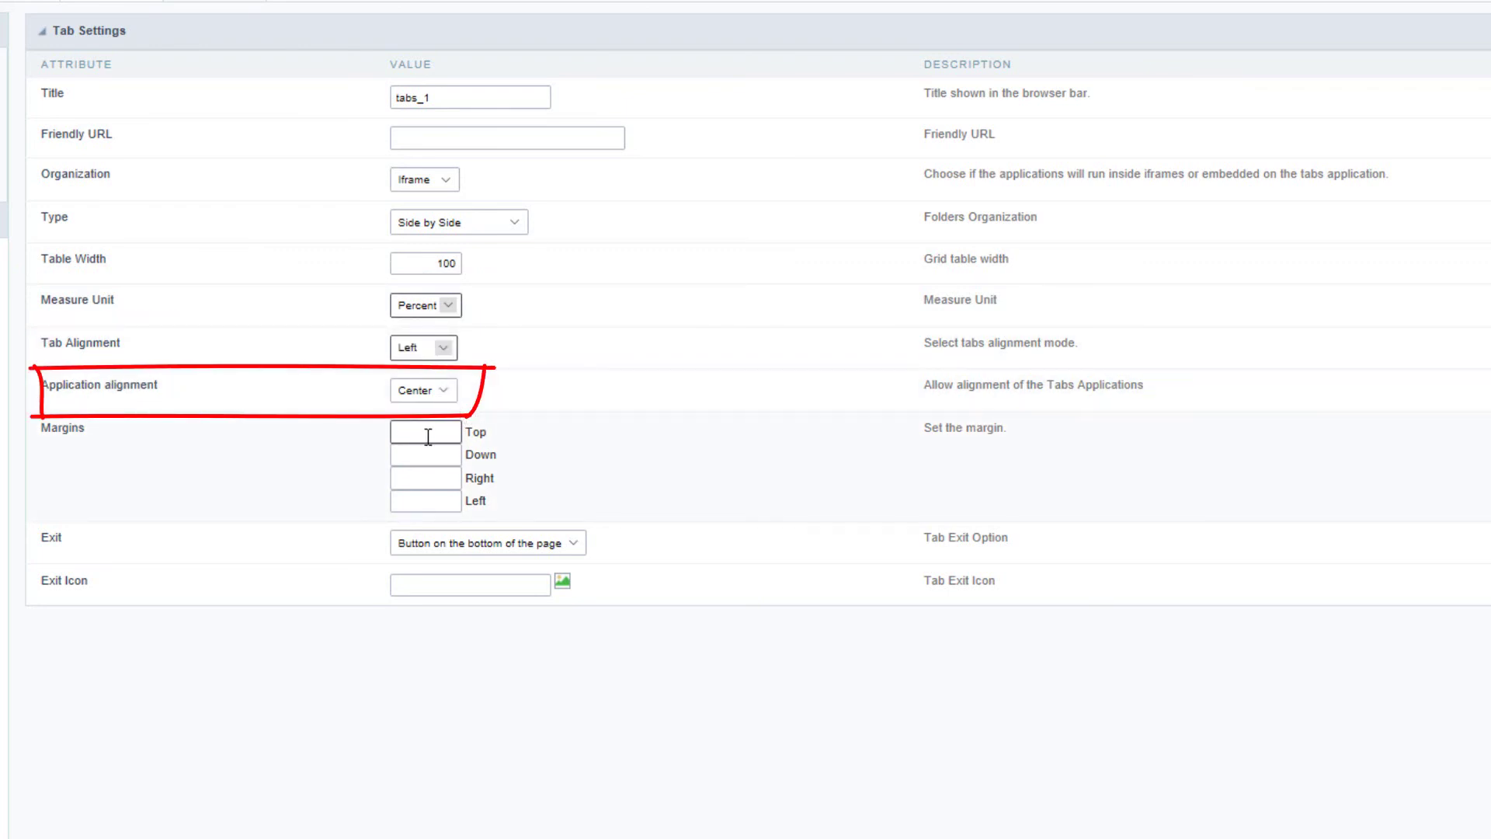
{"action": "left_click", "coordinate": [573, 544]}
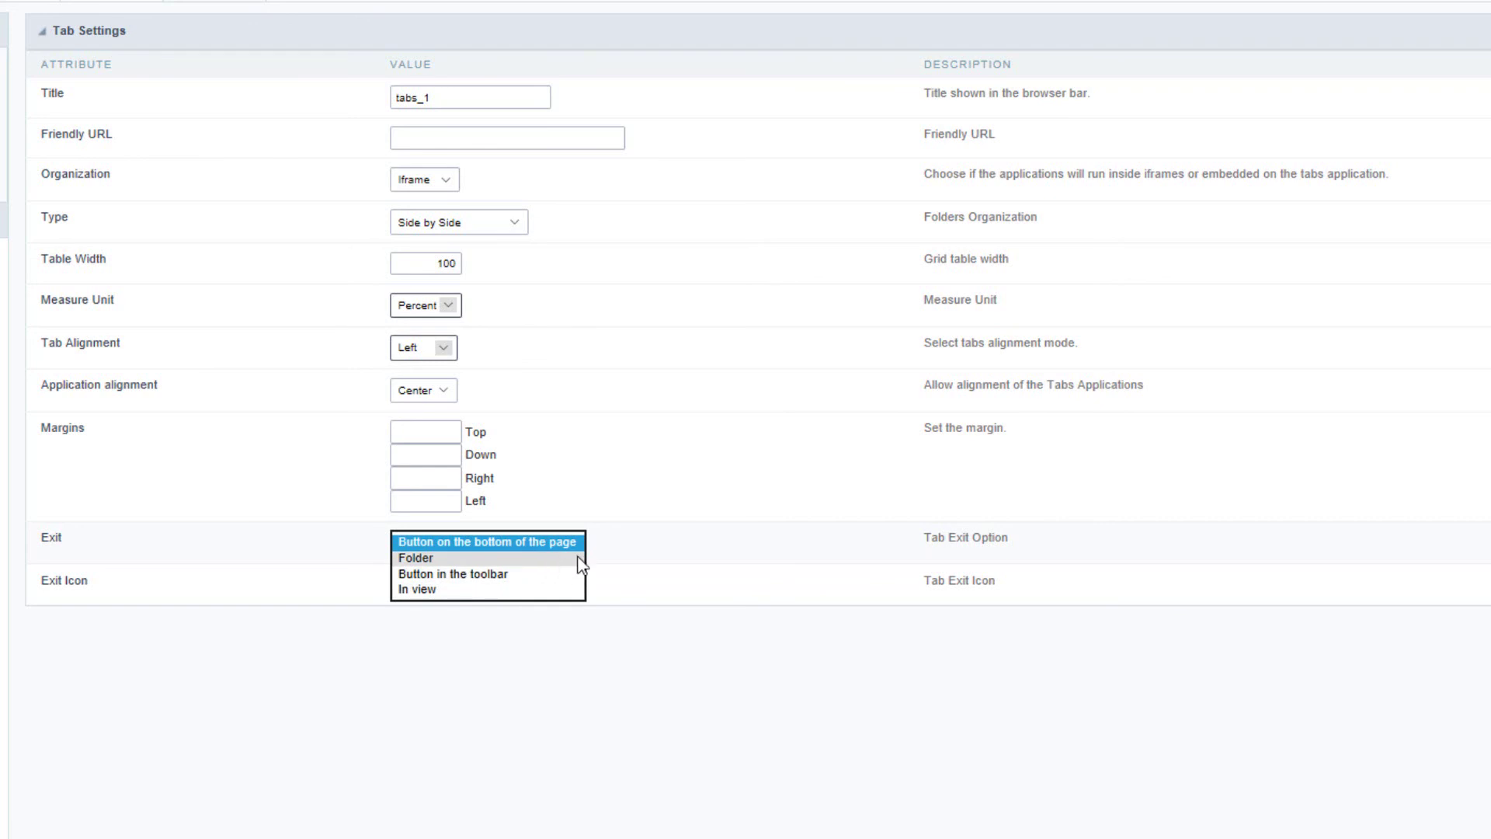
{"action": "left_click", "coordinate": [510, 581]}
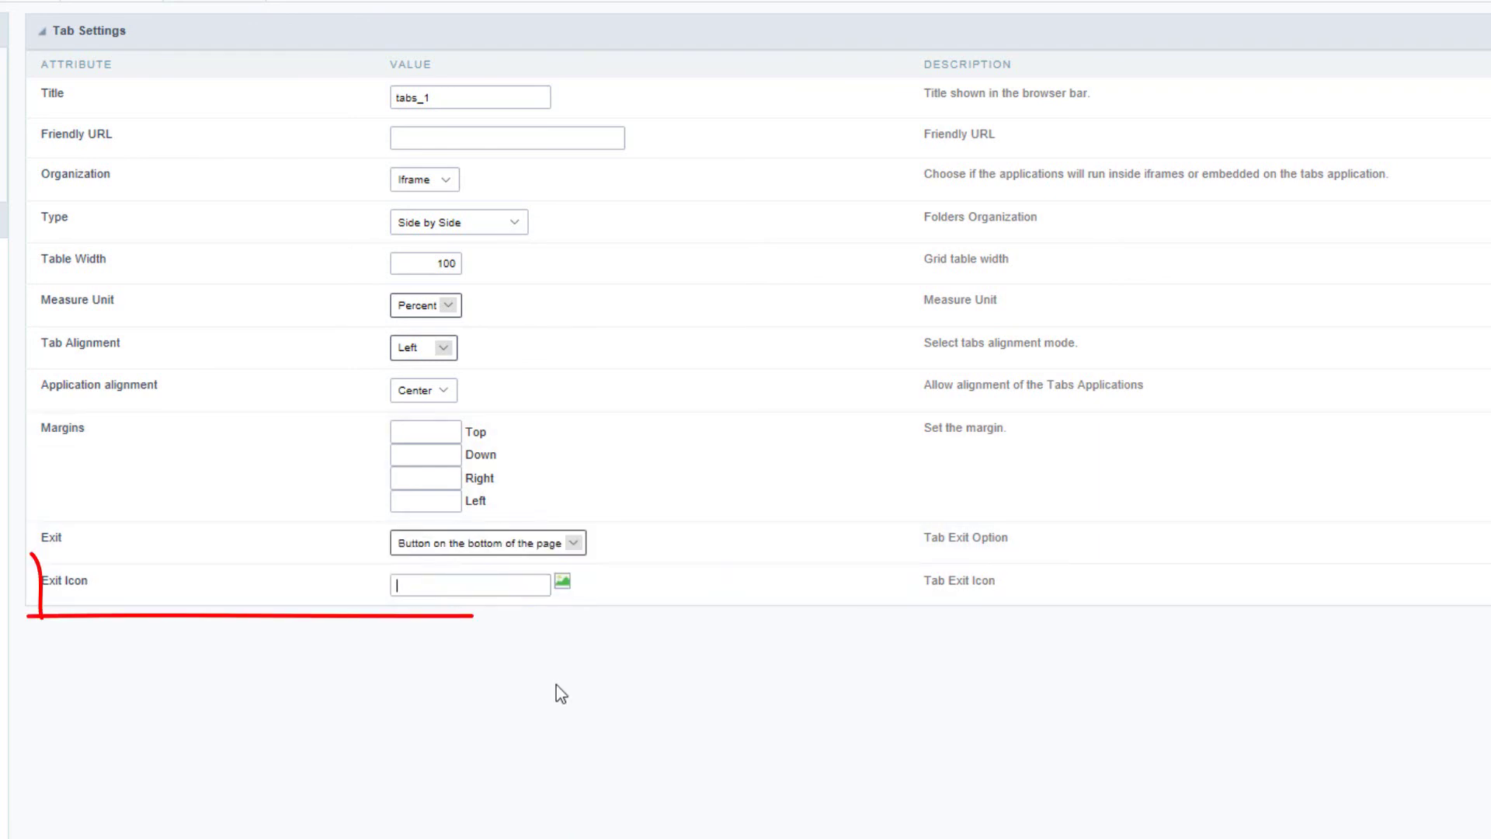
{"action": "left_click", "coordinate": [561, 580]}
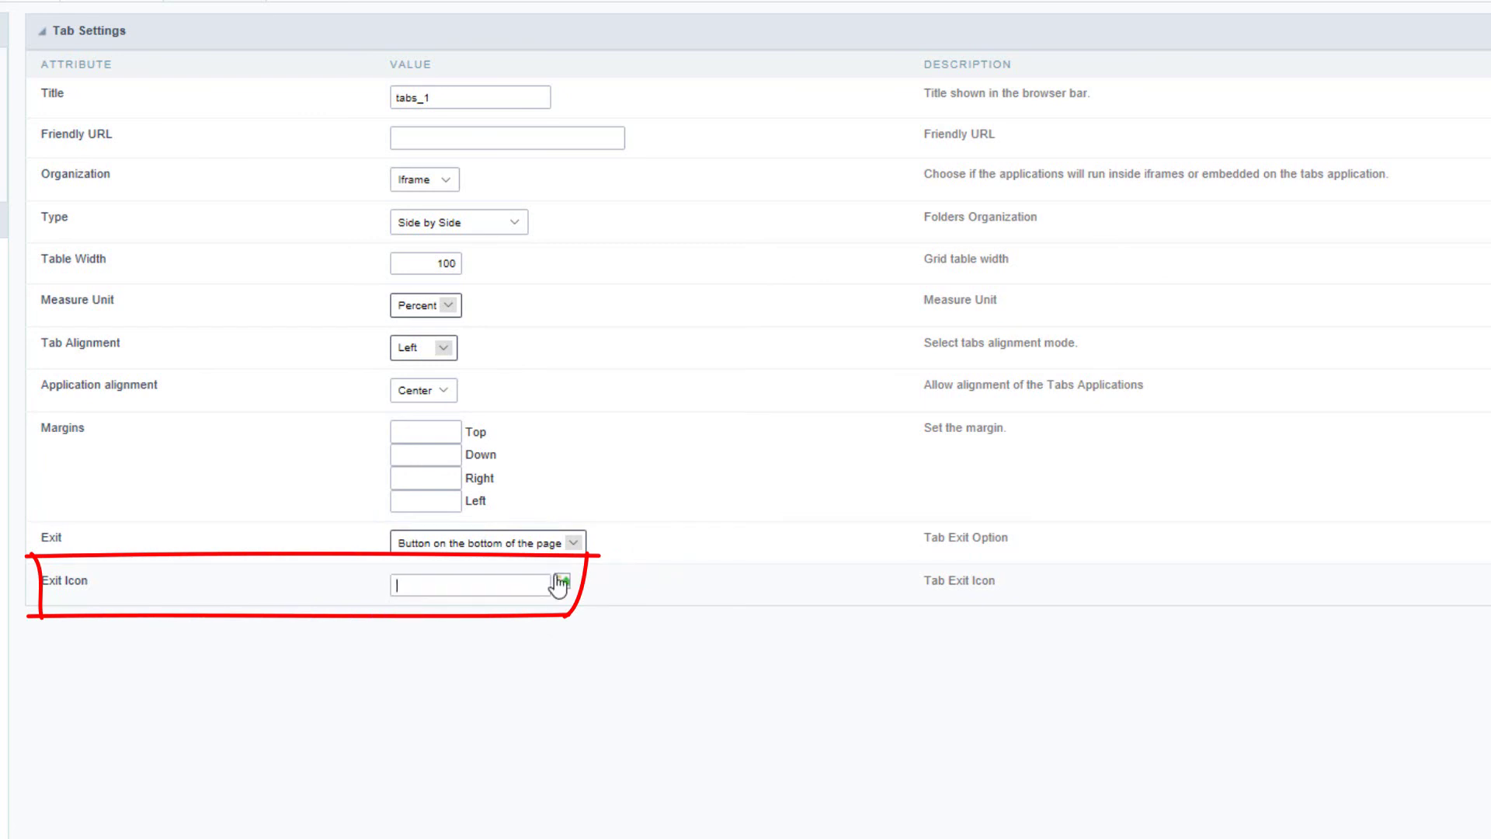